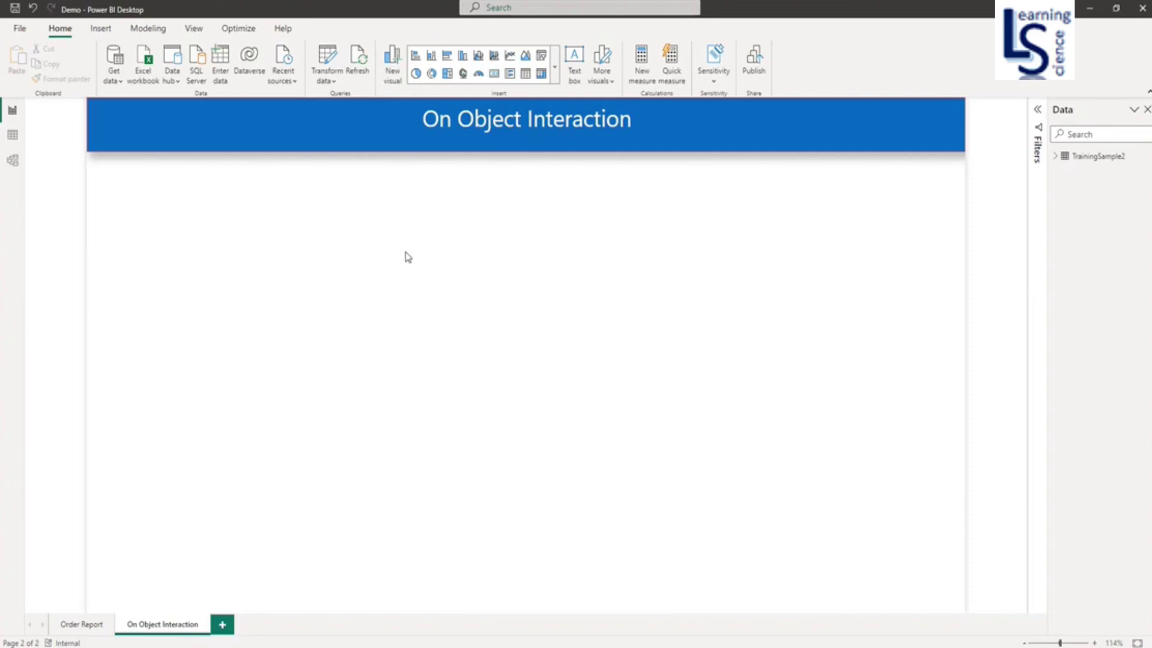
Step: Browse the preview features in Options and settings, then close without changing anything
click(19, 30)
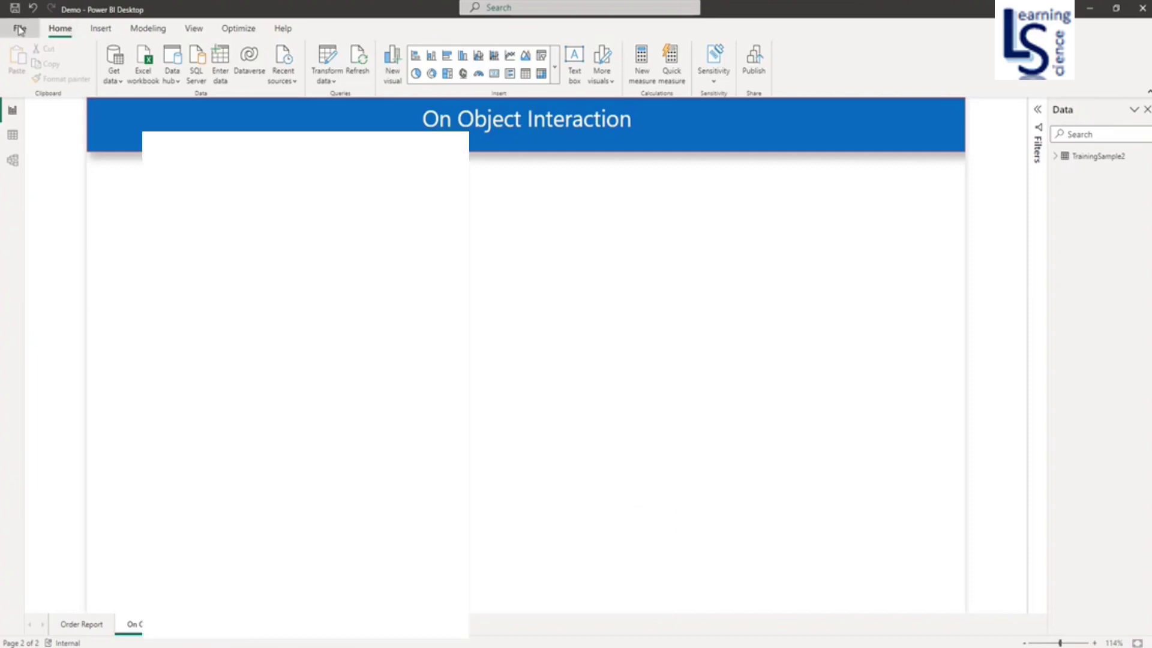
click(65, 225)
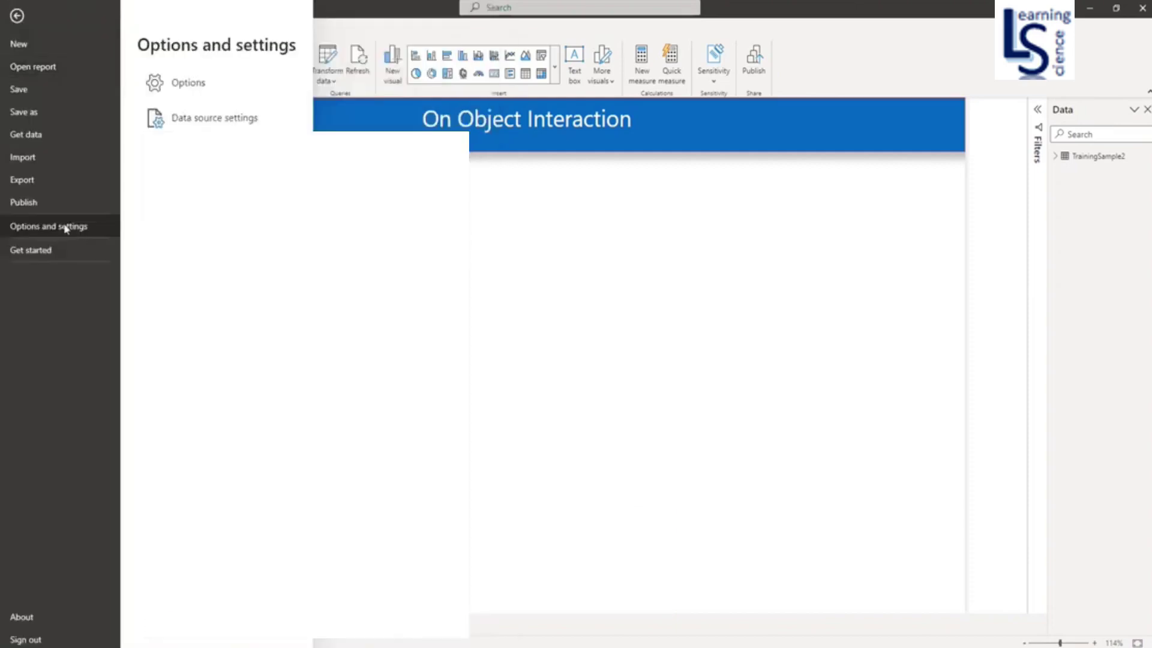
click(186, 88)
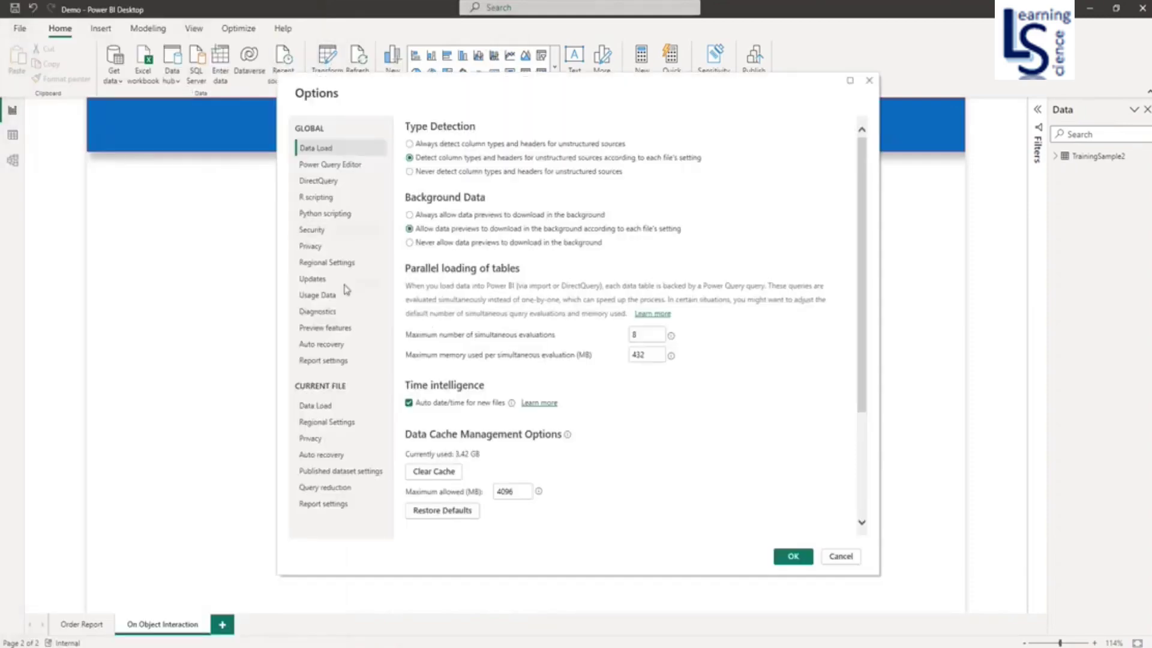
click(326, 329)
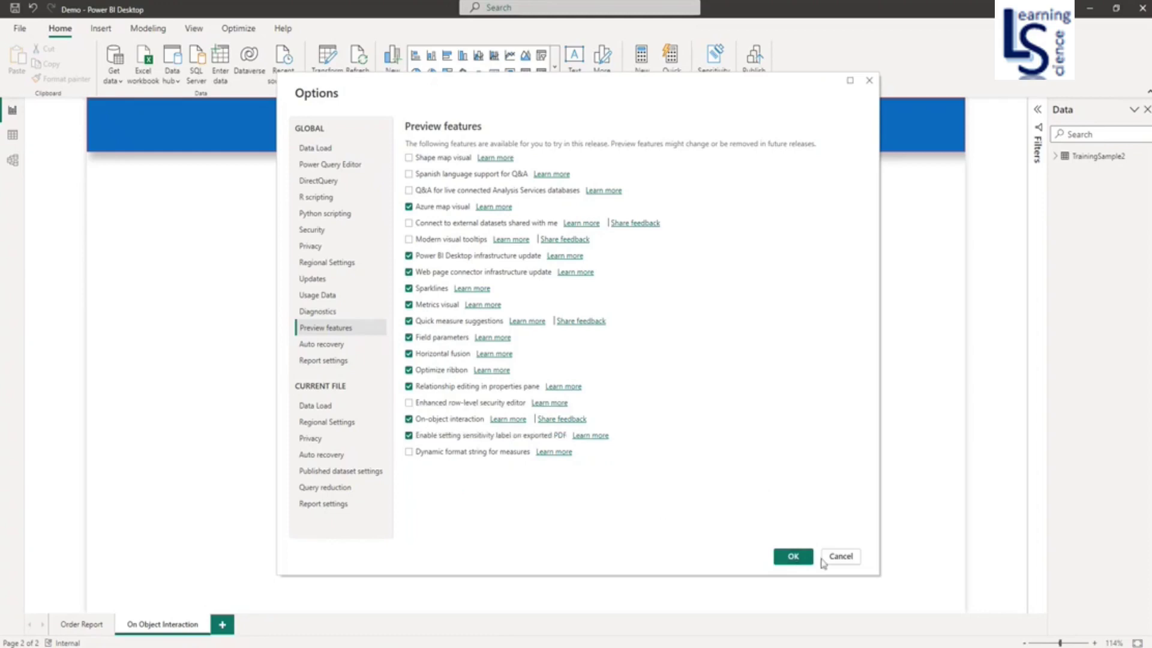
click(841, 557)
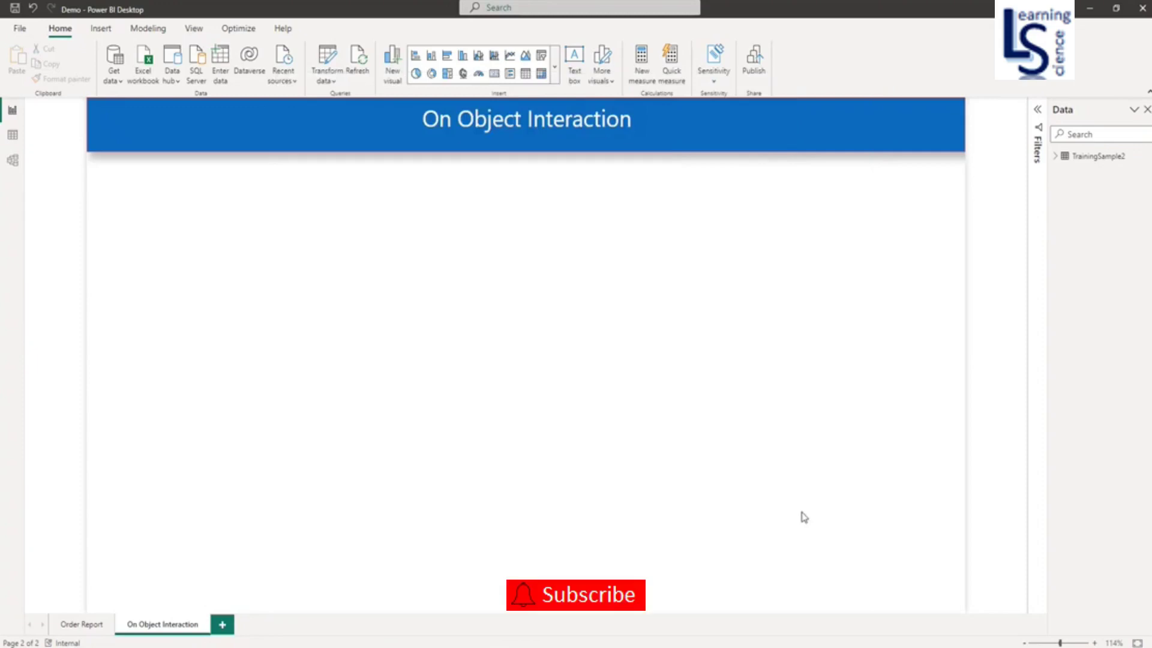
Step: Insert an empty Card visual and resize it to a smaller, taller box
click(495, 74)
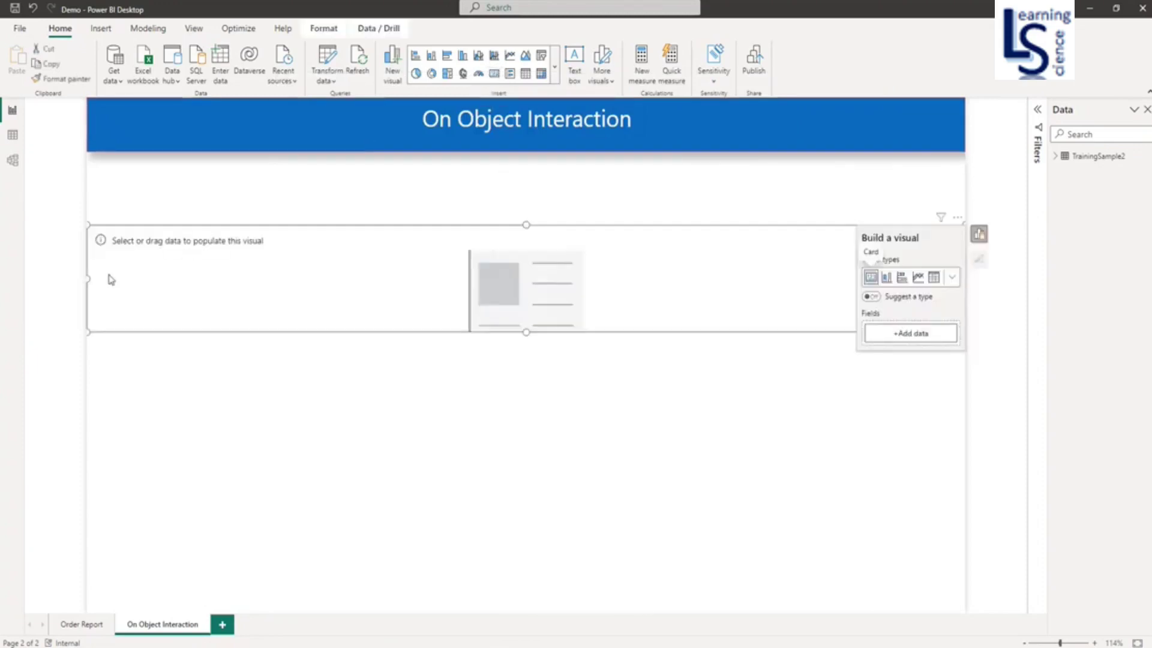
drag(88, 279, 174, 286)
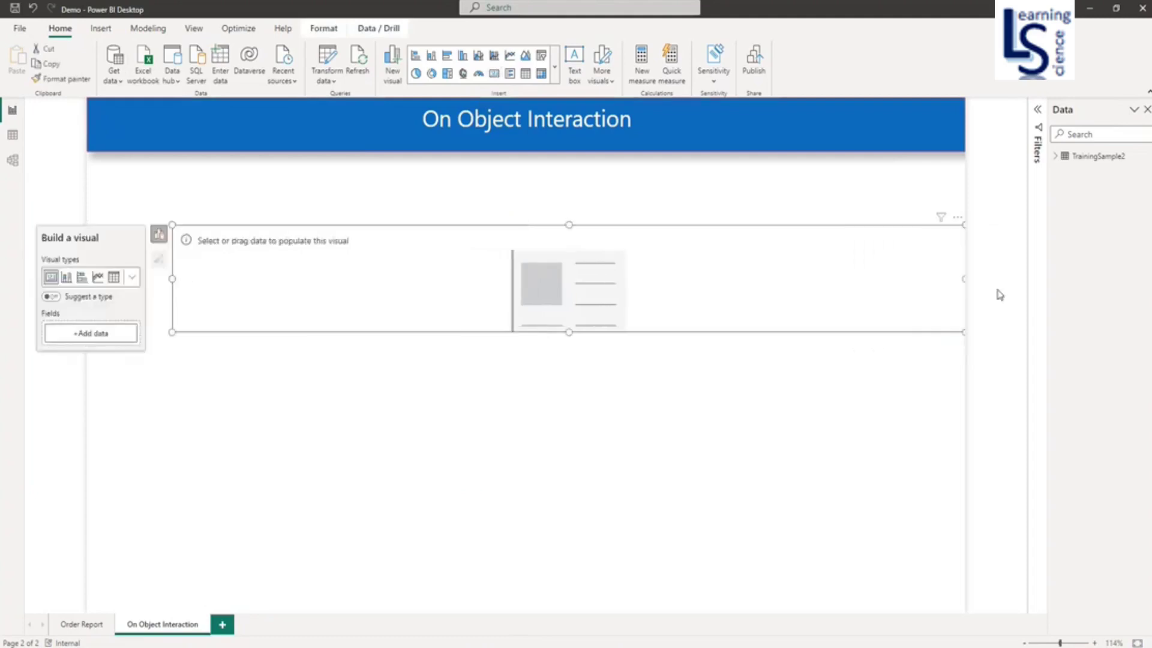
drag(963, 278, 496, 262)
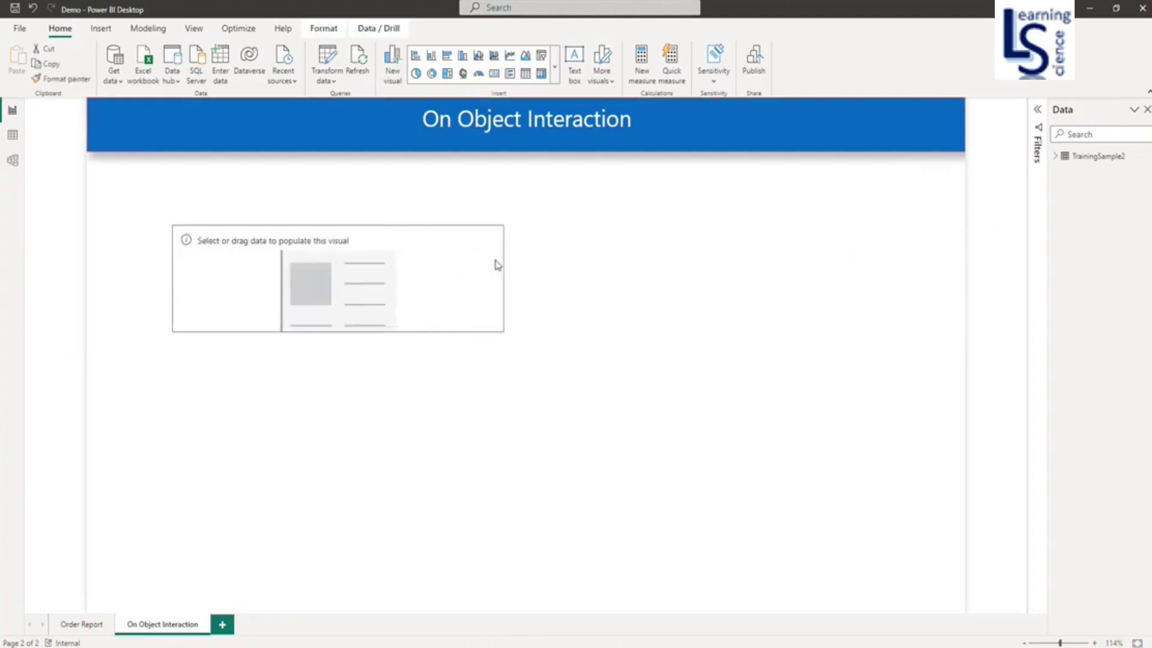
drag(332, 335, 360, 406)
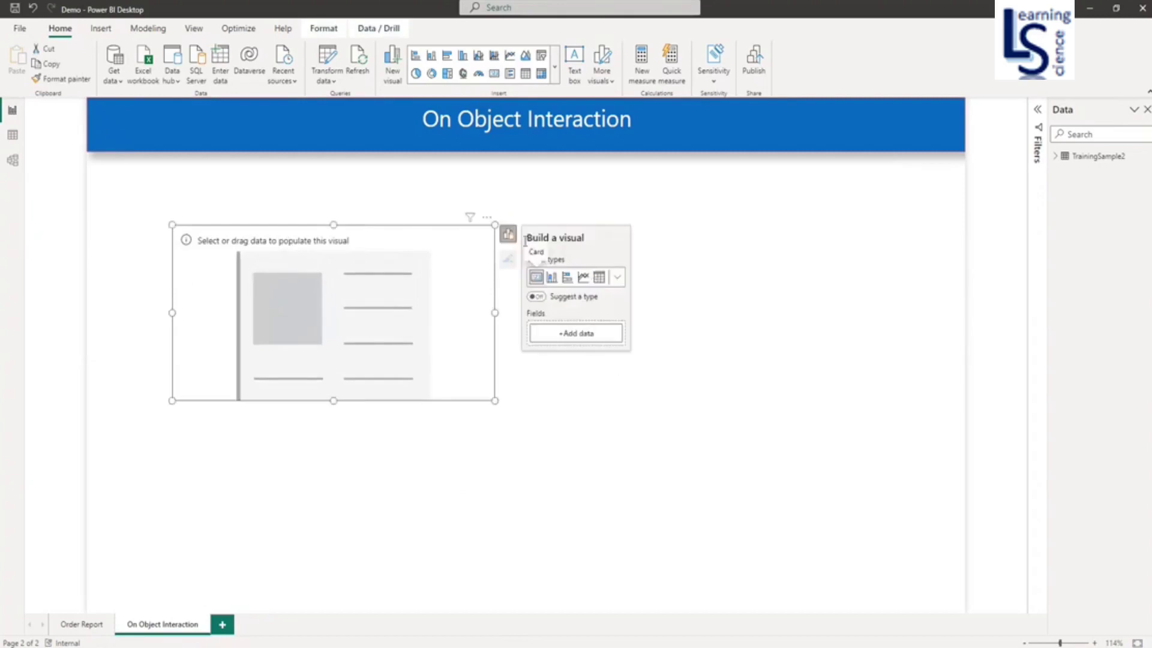
click(602, 437)
click(447, 283)
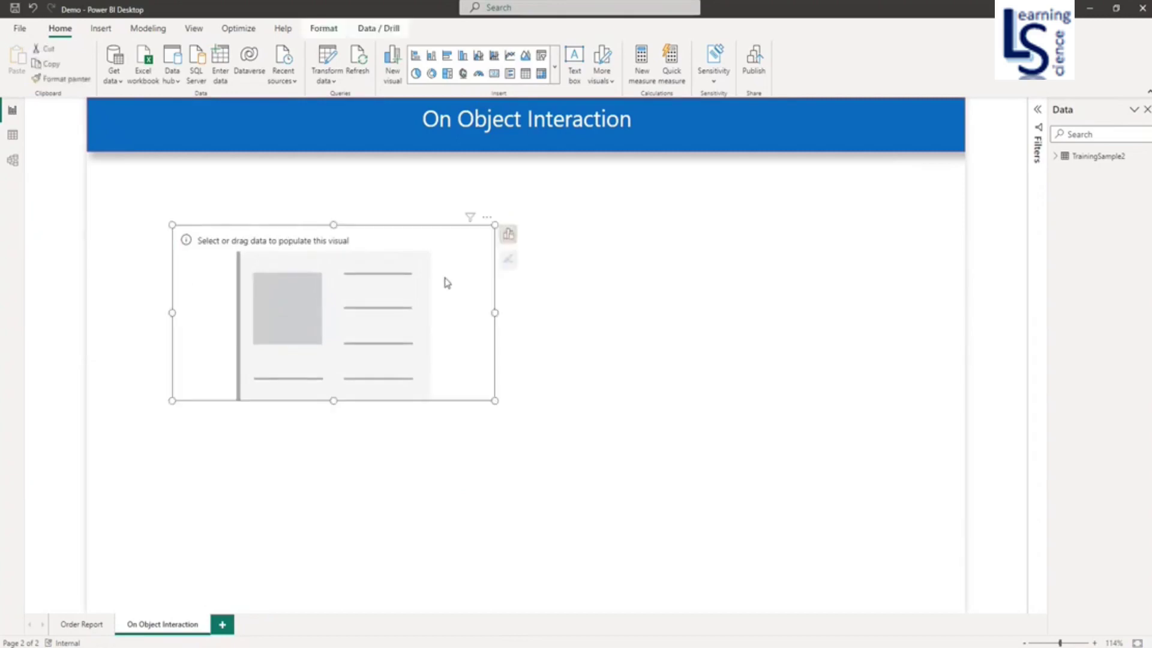
Step: Add OrderQty to the card so it shows Sum of OrderQty, 215K
click(509, 235)
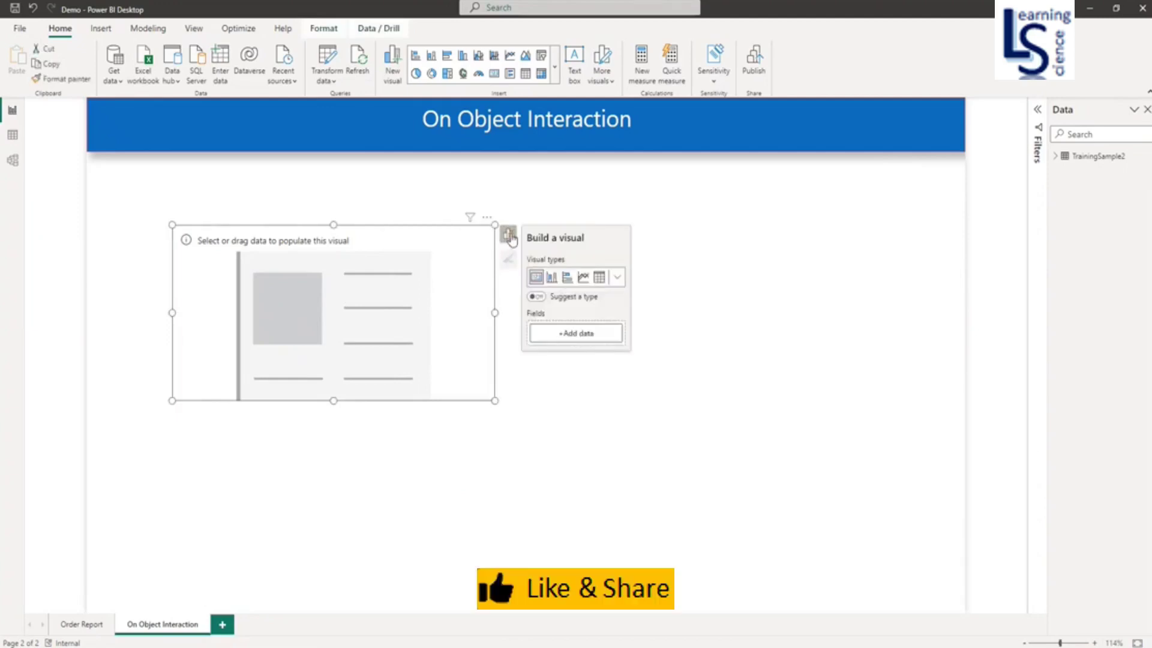
click(575, 340)
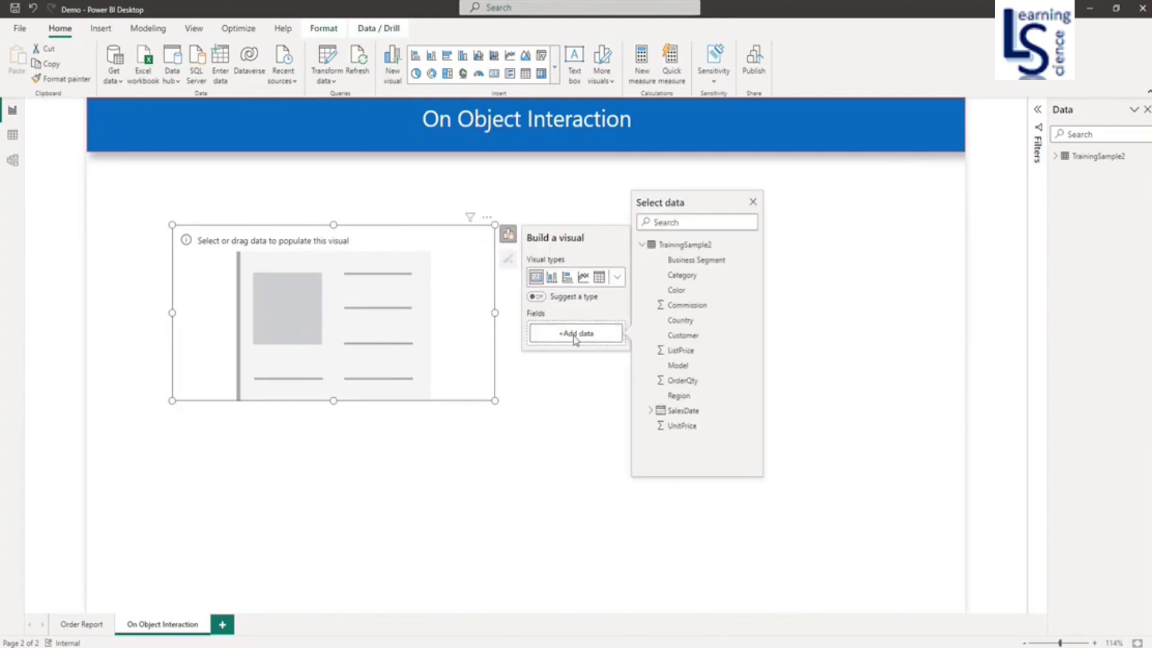
click(687, 383)
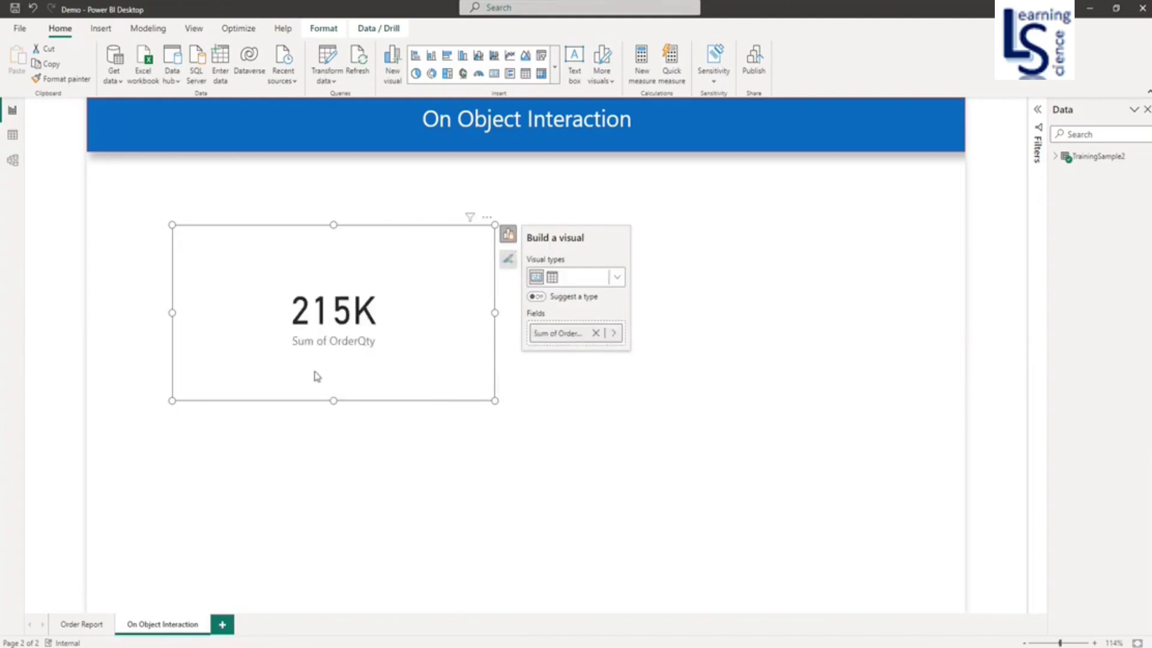
click(404, 502)
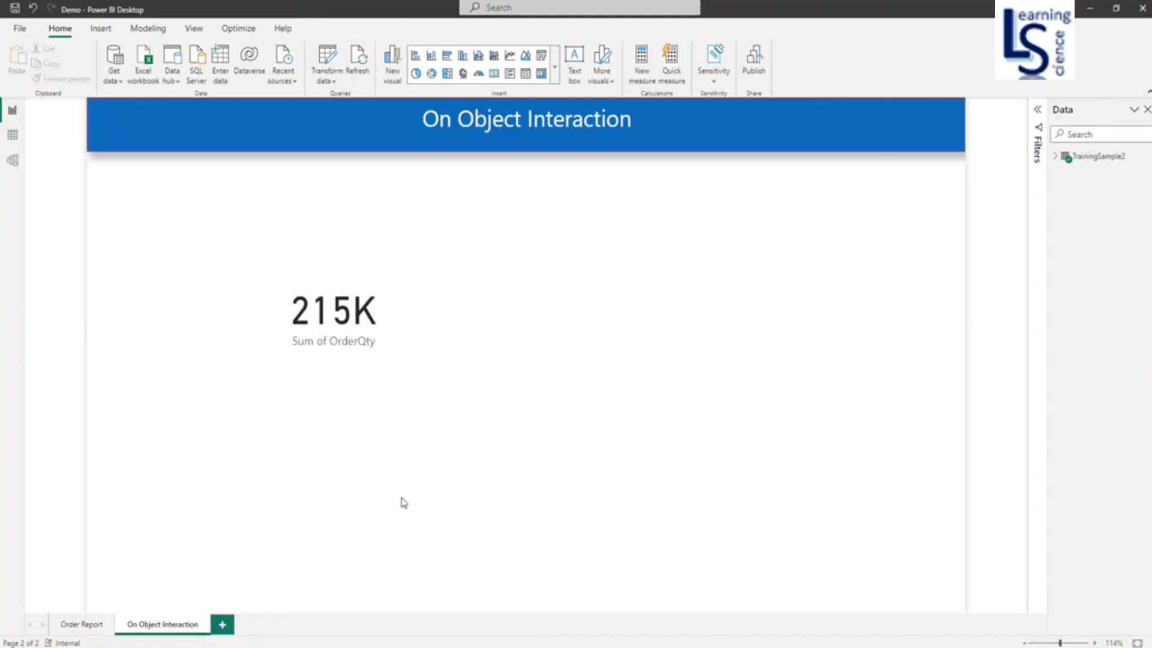
Step: Change the card to a Clustered column chart with Region on the X-axis
click(429, 351)
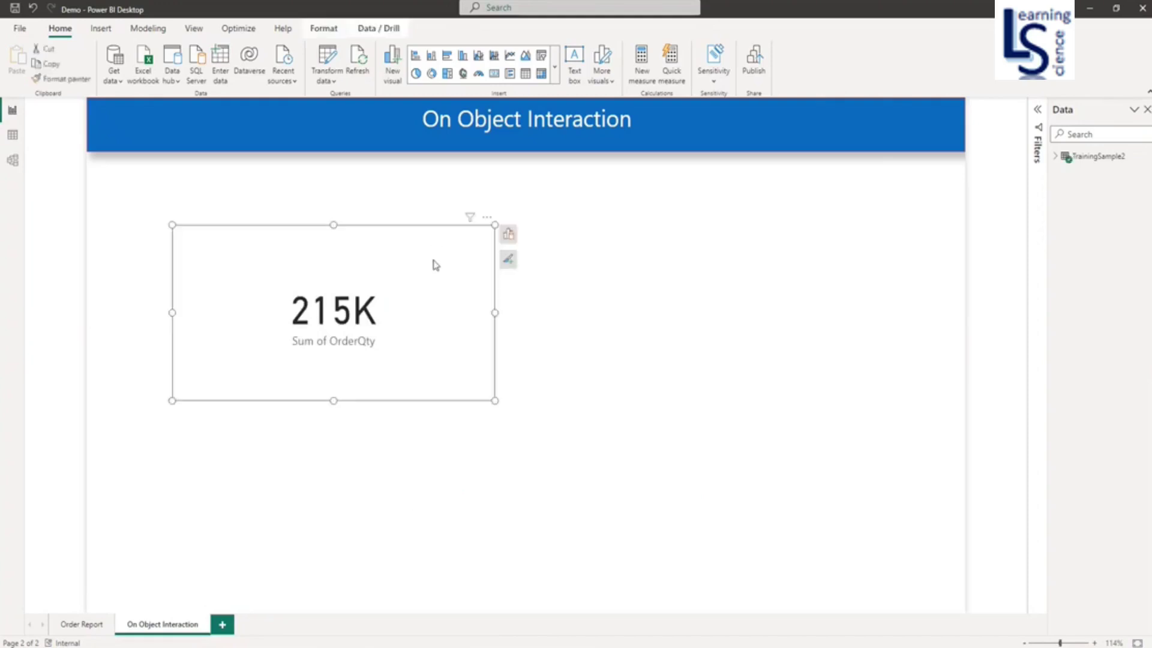
click(508, 234)
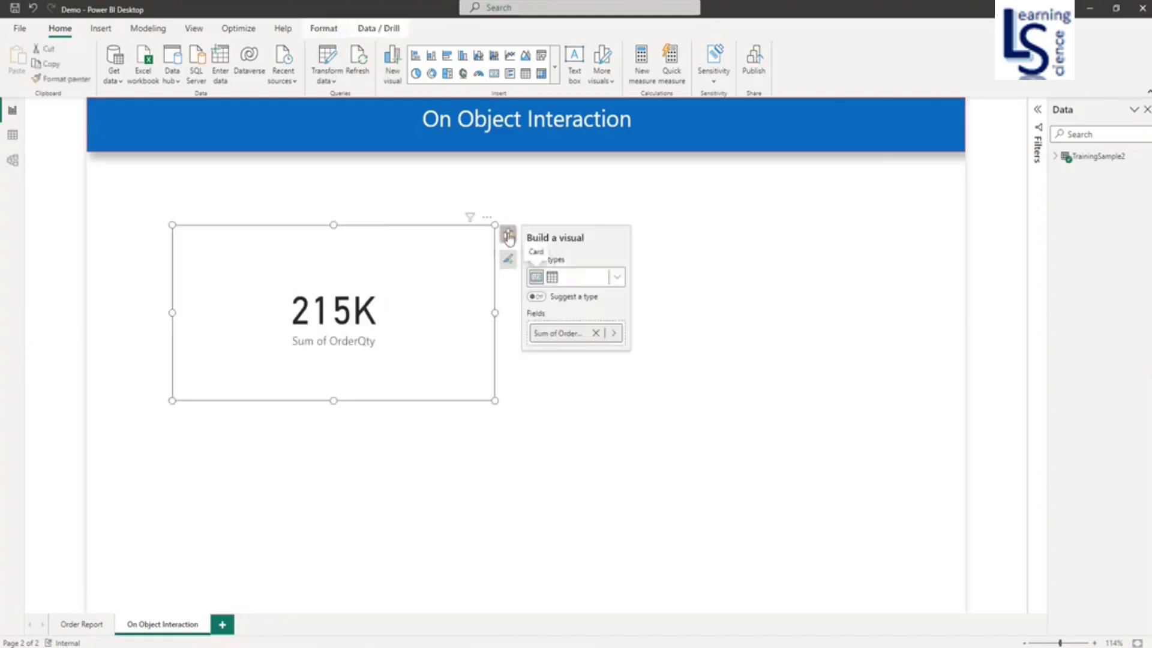
click(620, 277)
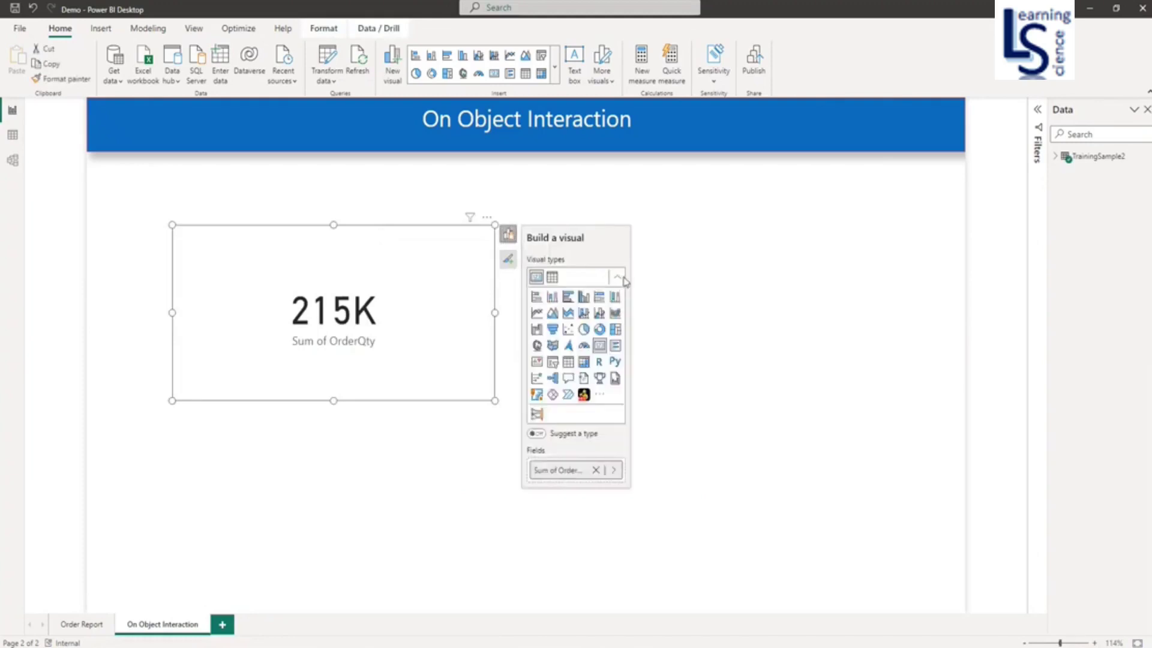
click(584, 297)
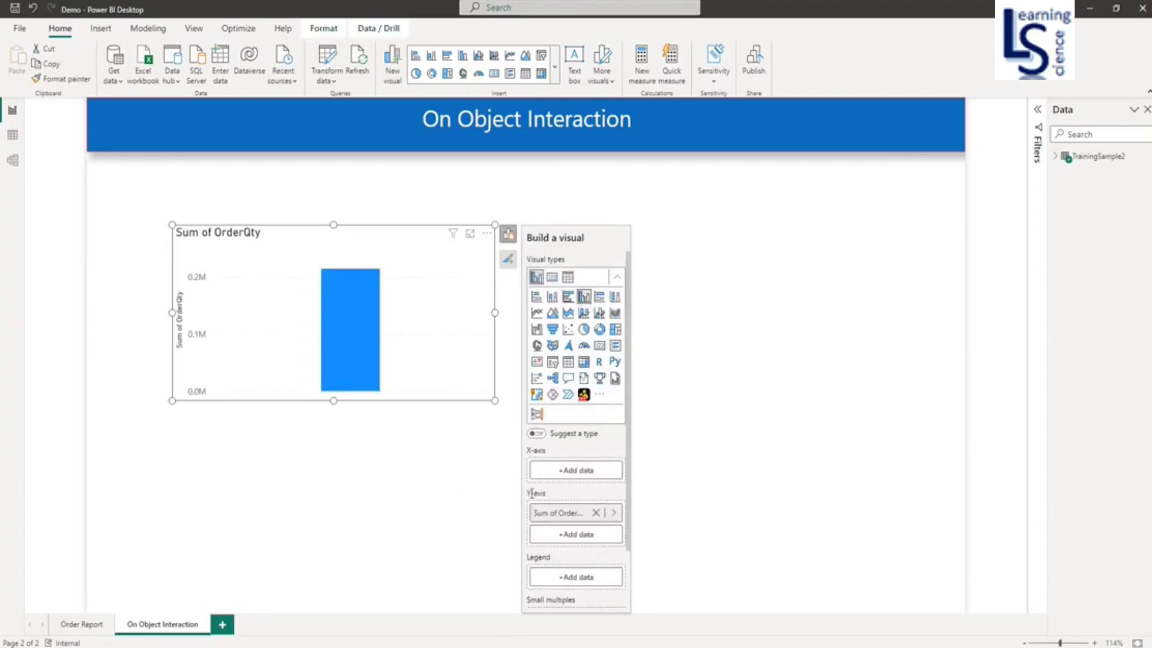
click(575, 471)
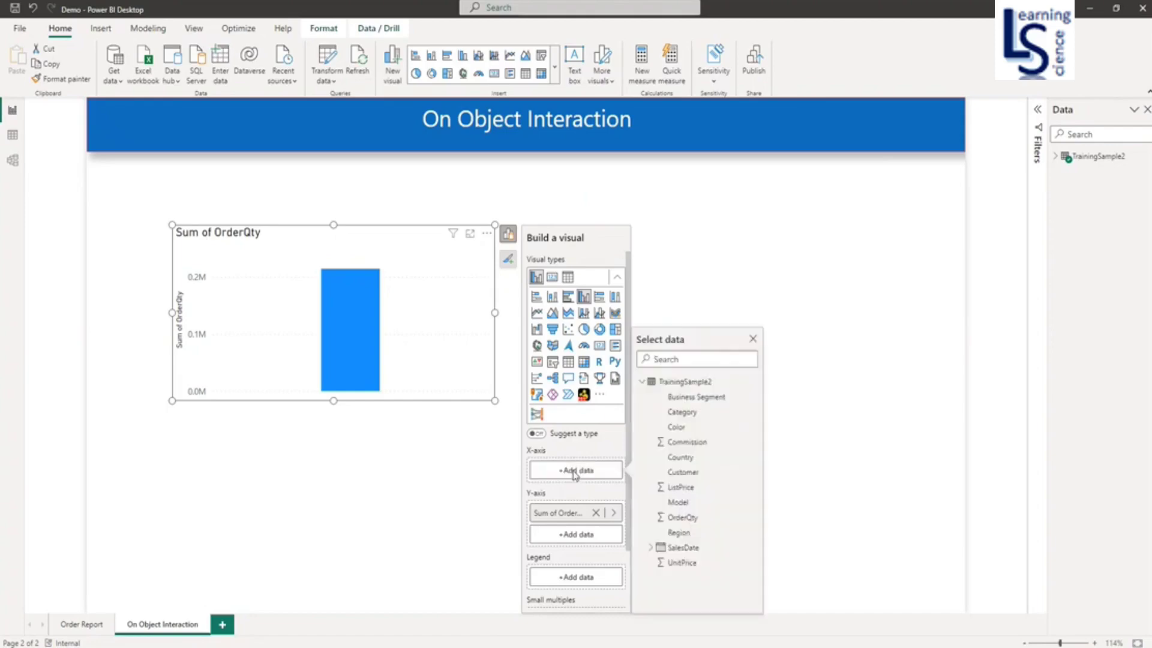
click(680, 533)
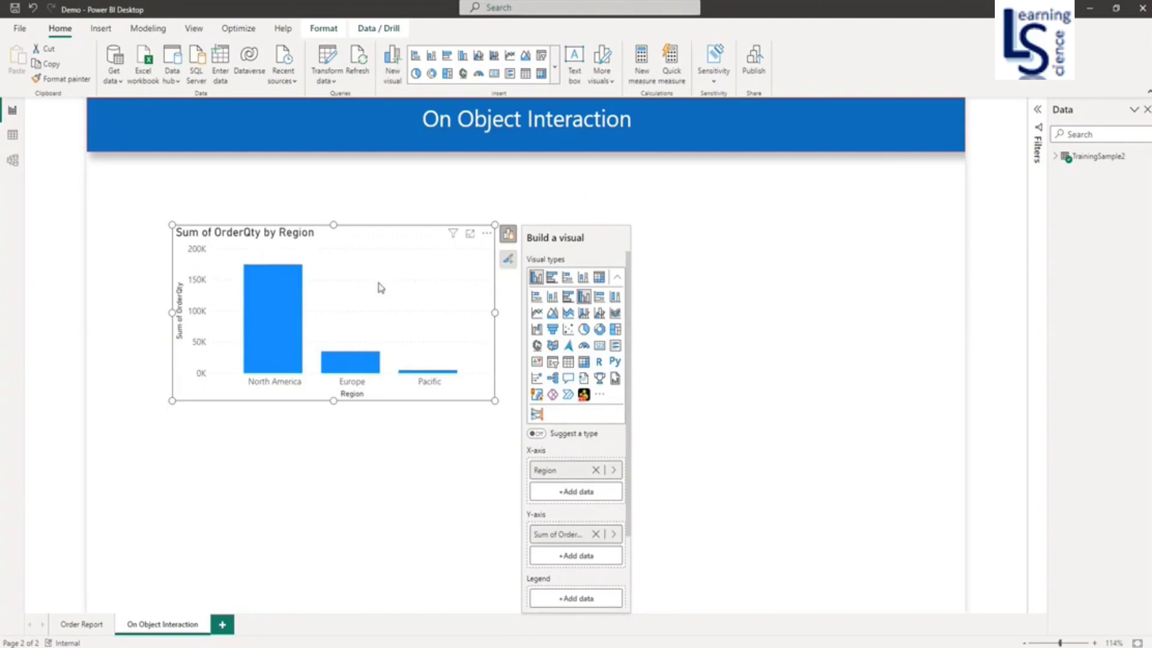
Step: Turn on data labels so the North America, Europe and Pacific columns read 175K, 35K and 5K
key(Escape)
click(450, 324)
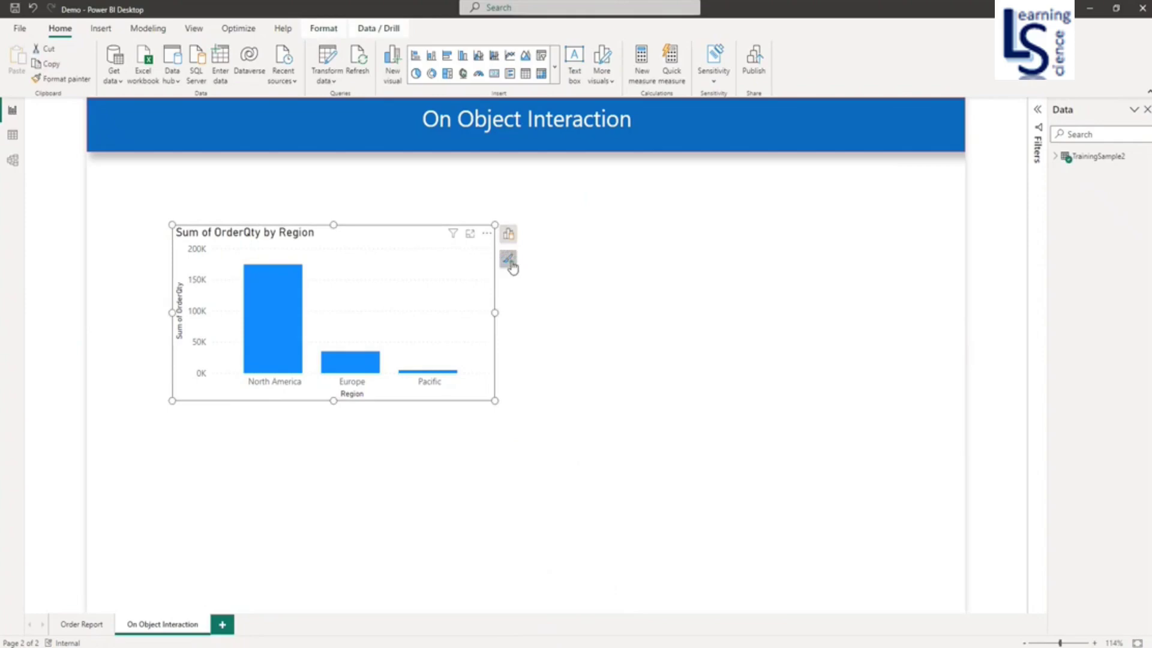
click(510, 261)
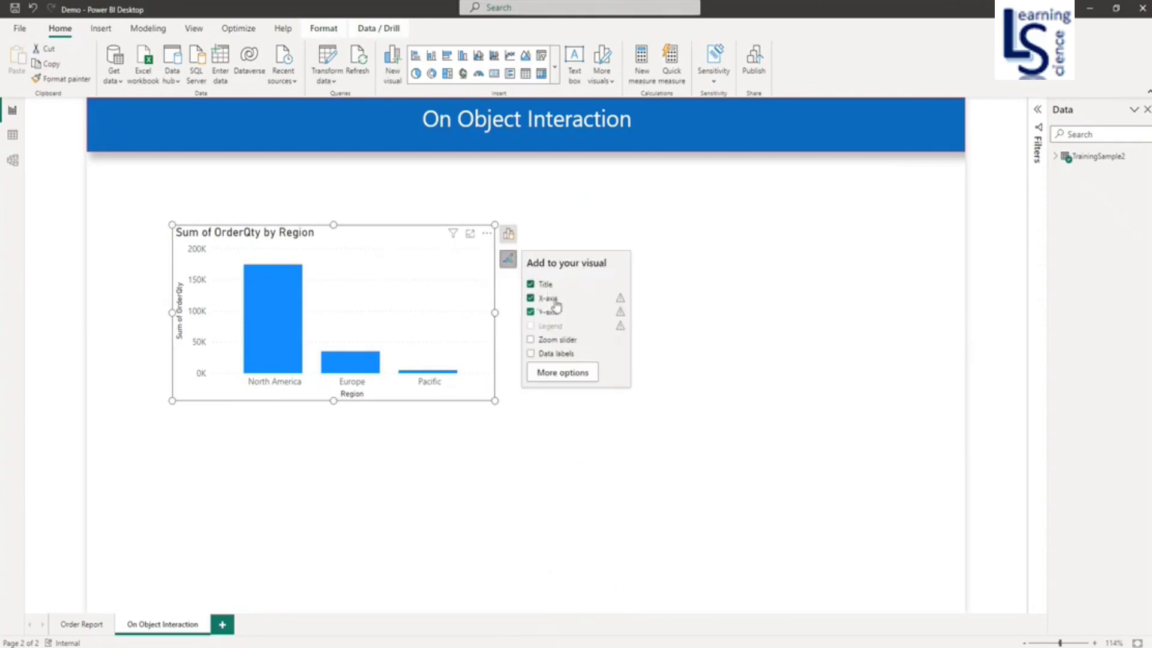
click(567, 355)
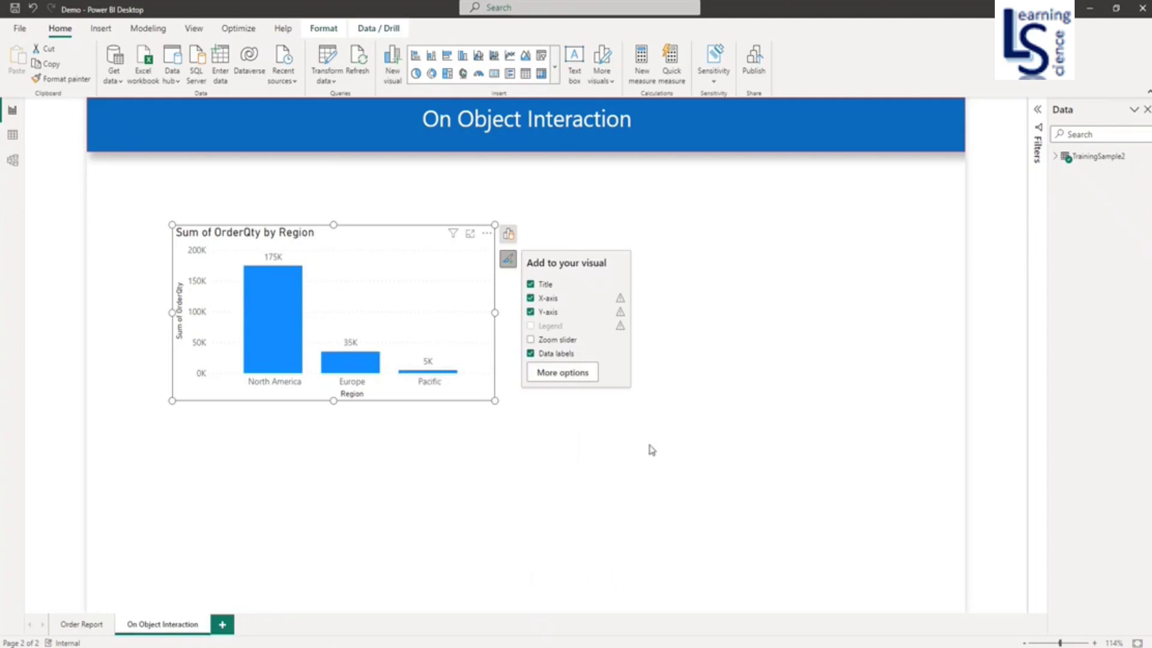
click(606, 462)
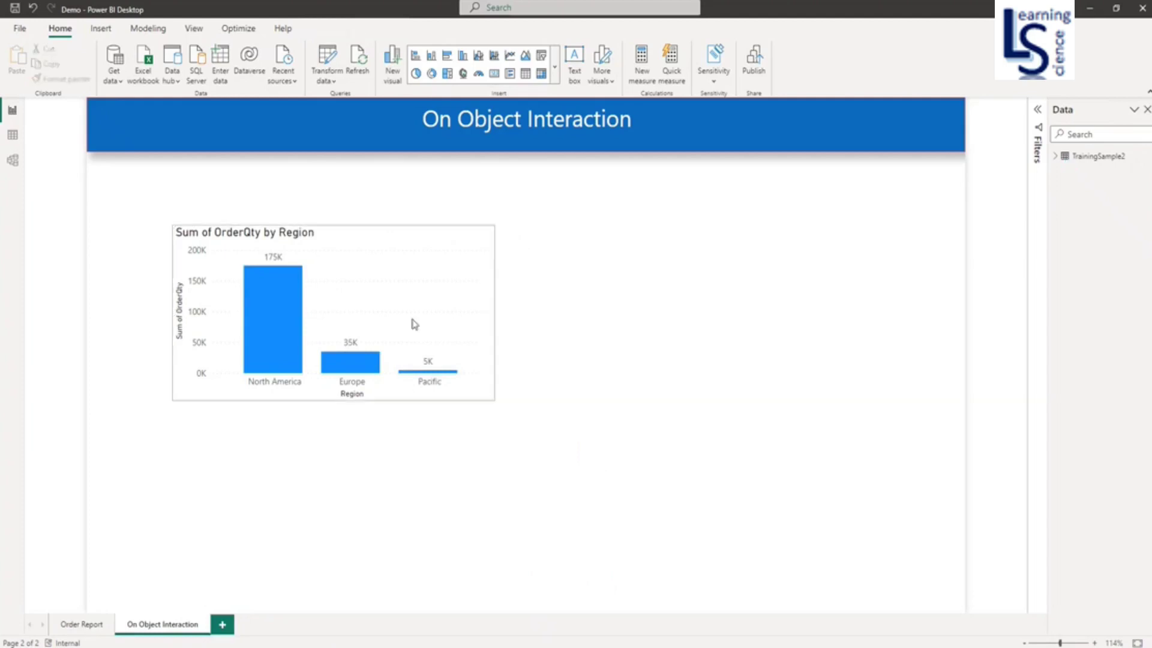
click(267, 236)
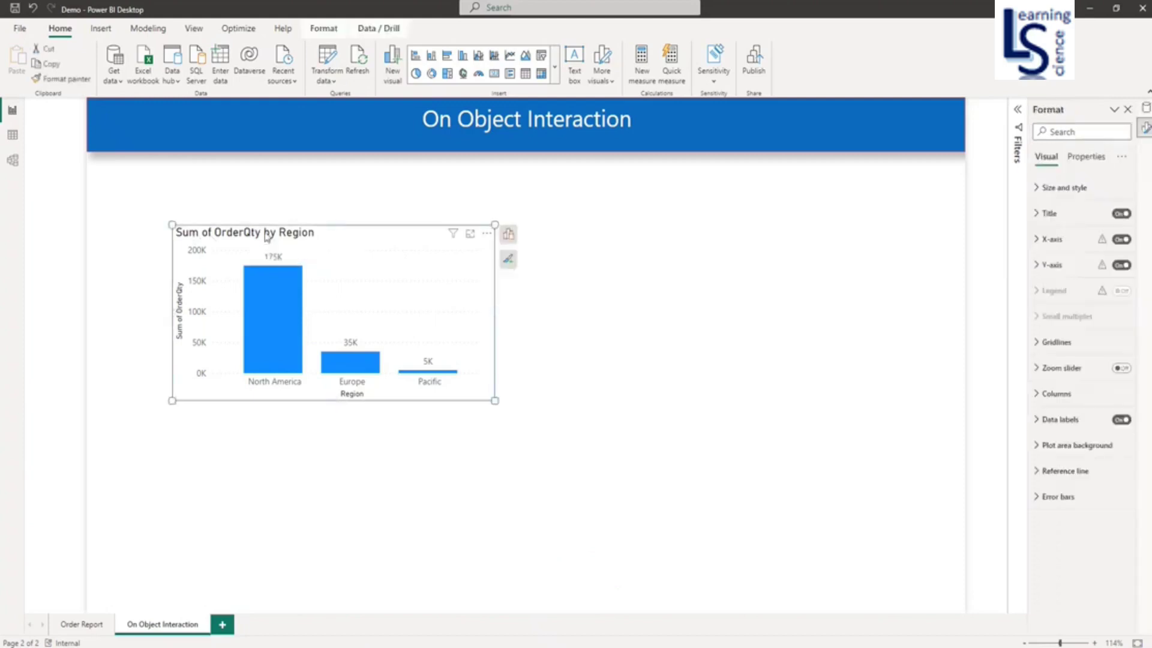
Step: Edit the chart title from 'Sum of OrderQty by Region' to 'Total Order Qty by Region'
double_click(267, 234)
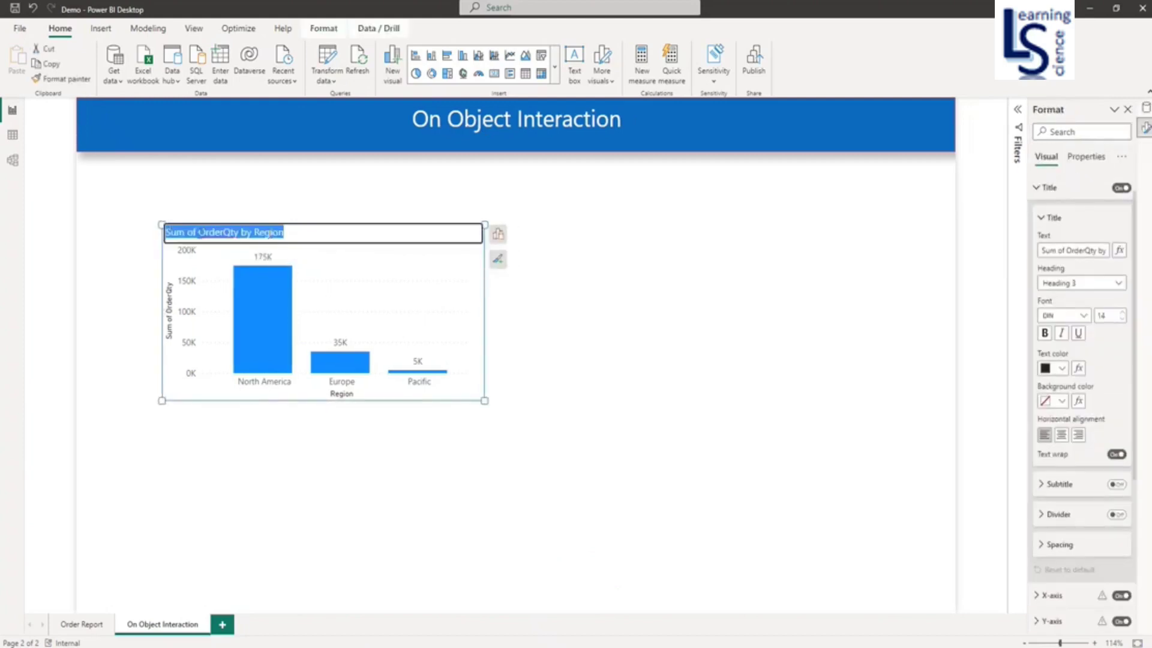
click(199, 234)
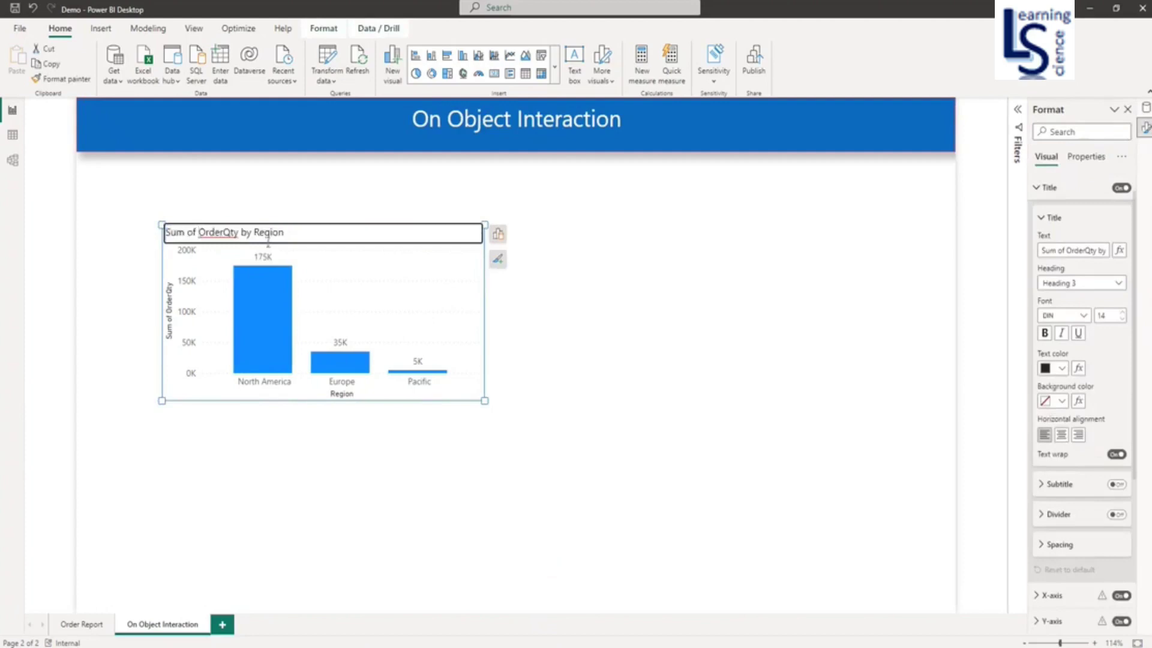
key(BackSpace)
key(BackSpace)
key(BackSpace)
key(BackSpace)
key(BackSpace)
key(BackSpace)
key(BackSpace)
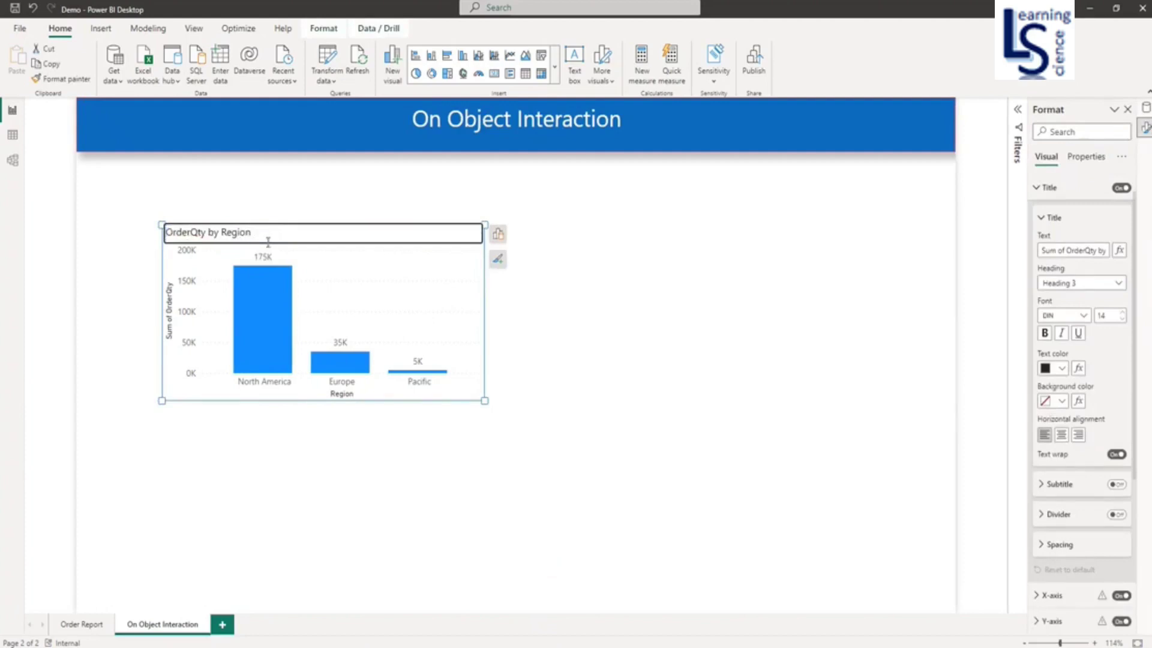
text(Total)
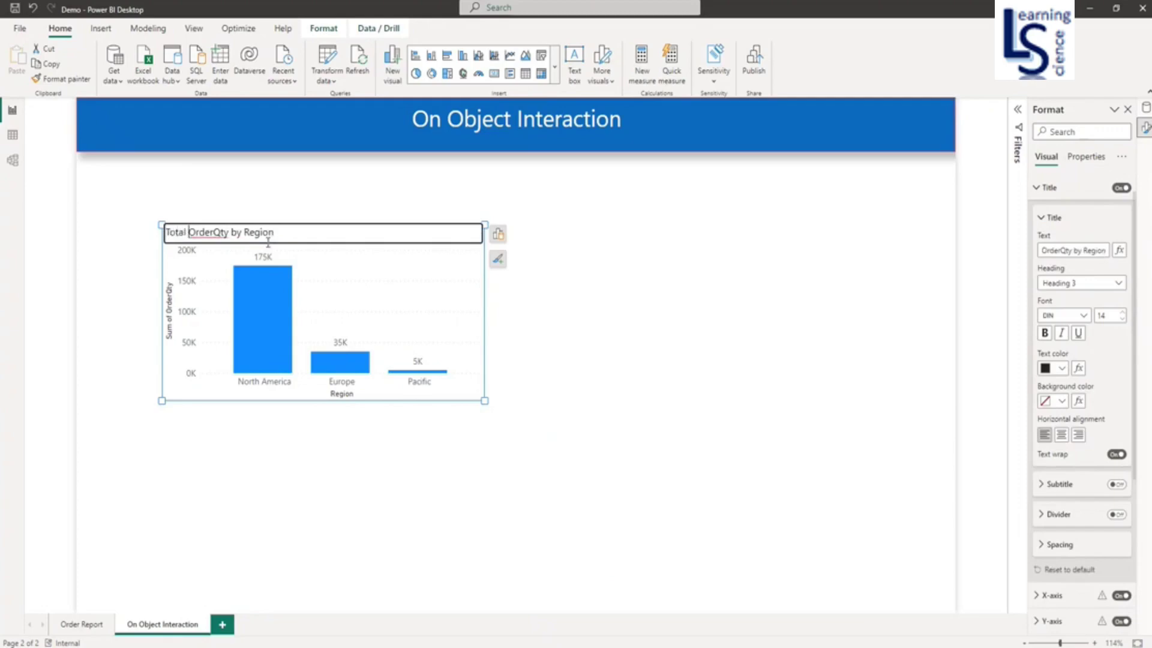
key(Right)
key(Right)
key(Right)
key(Return)
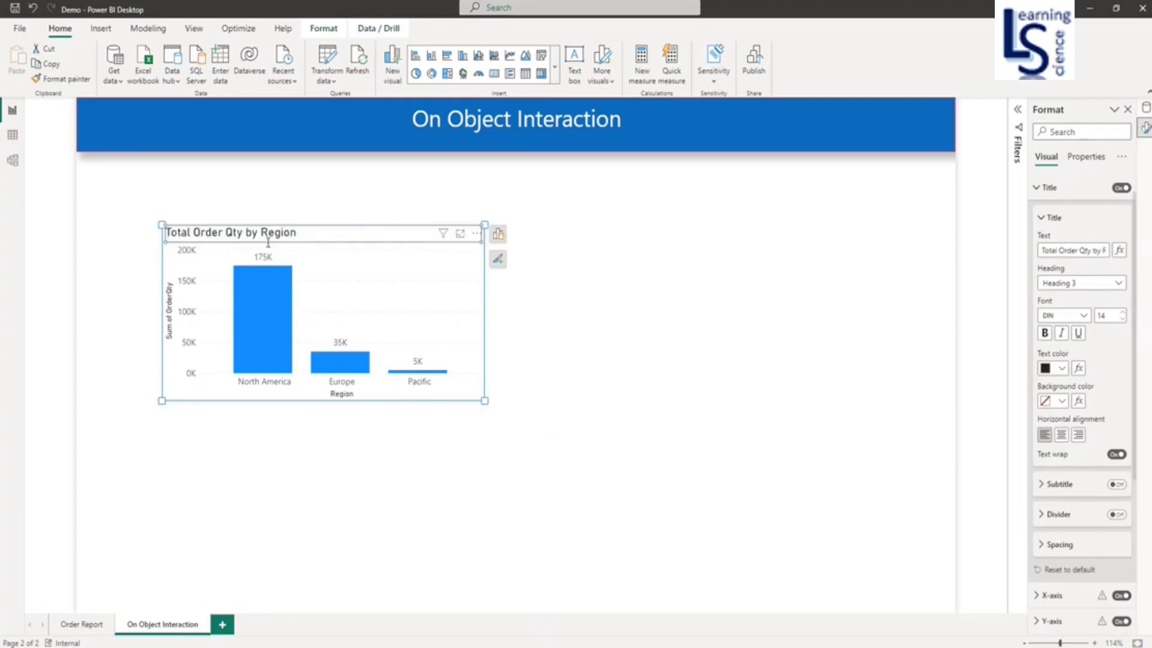
Step: Edit the y-axis title to drop the 'Sum of' prefix and read 'Order Qty'
double_click(170, 325)
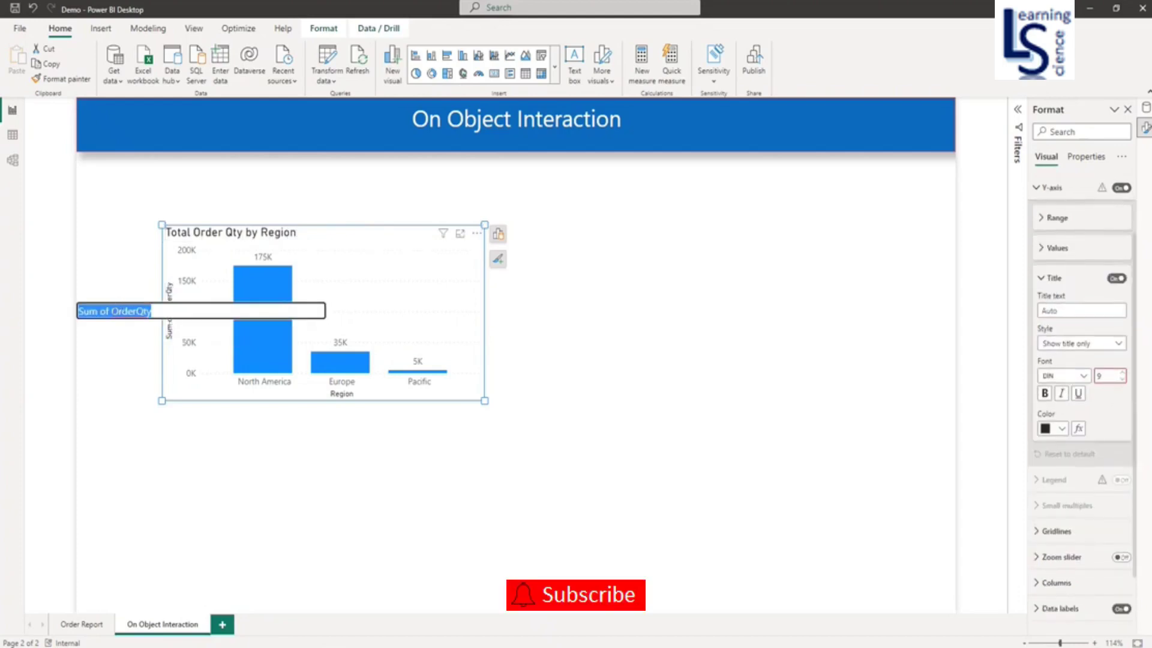
click(112, 311)
key(BackSpace)
key(BackSpace)
key(BackSpace)
key(BackSpace)
key(BackSpace)
key(BackSpace)
key(BackSpace)
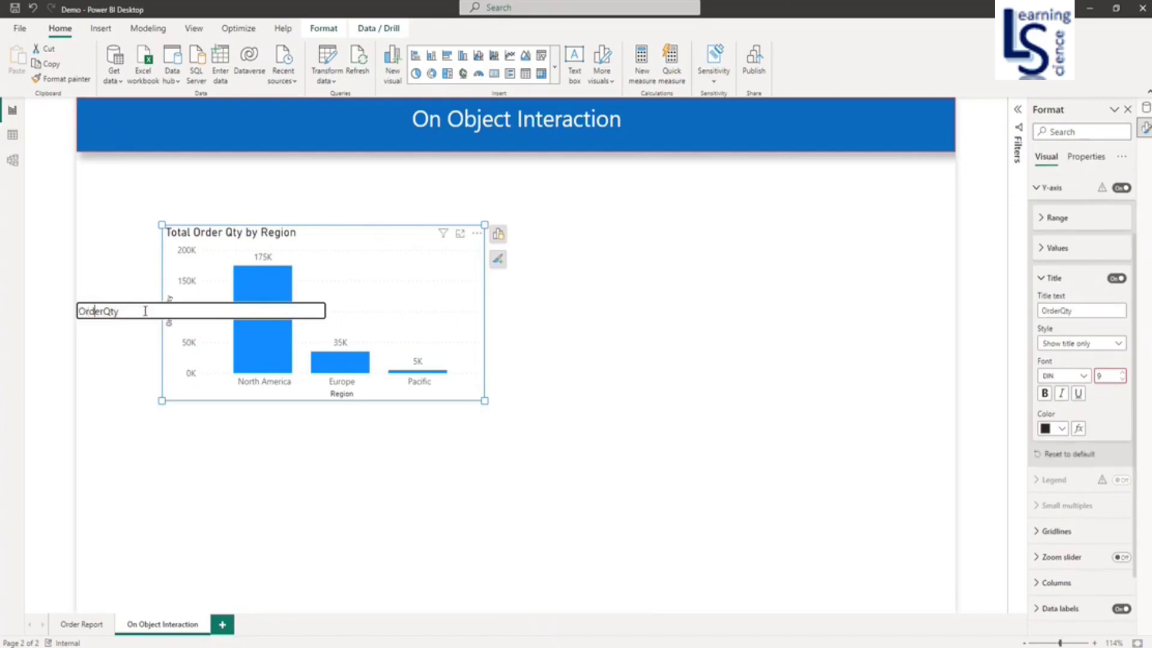
key(Return)
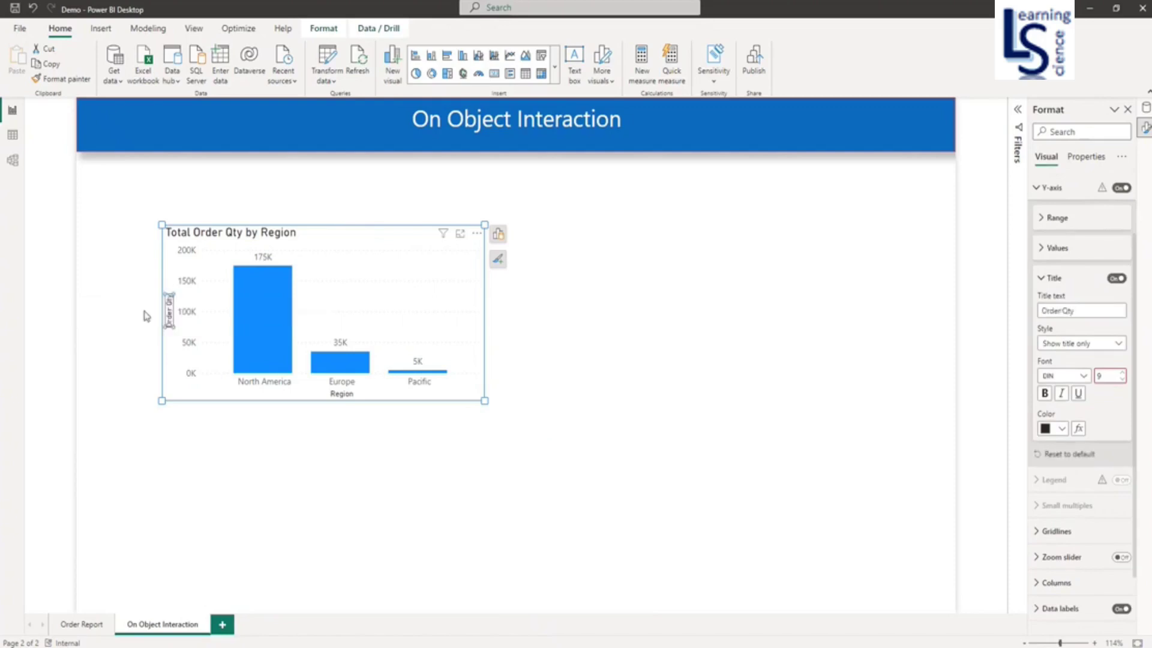
Step: Shift the column chart left and place a new line chart at the upper right of the page
drag(373, 240, 327, 242)
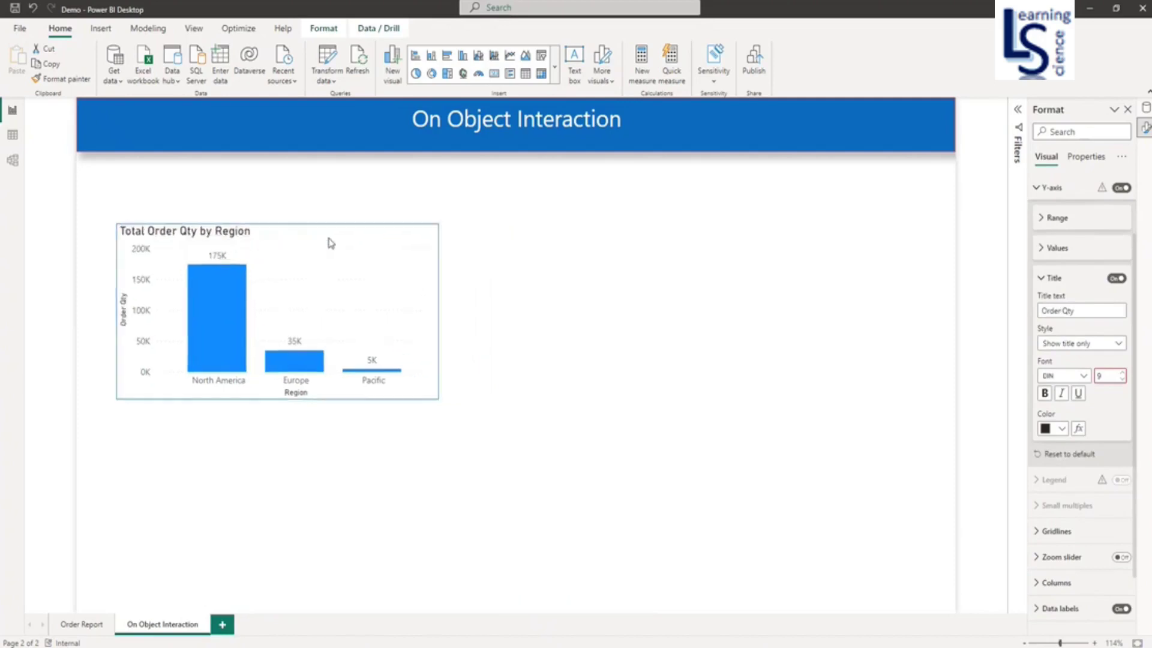
click(585, 339)
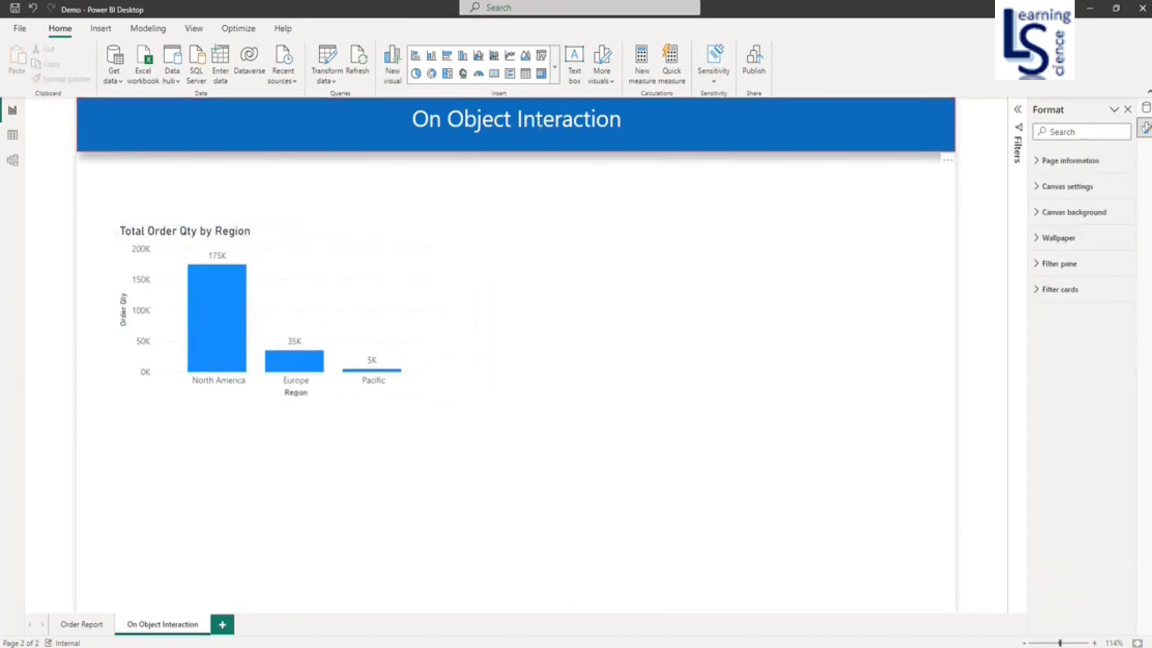
click(510, 56)
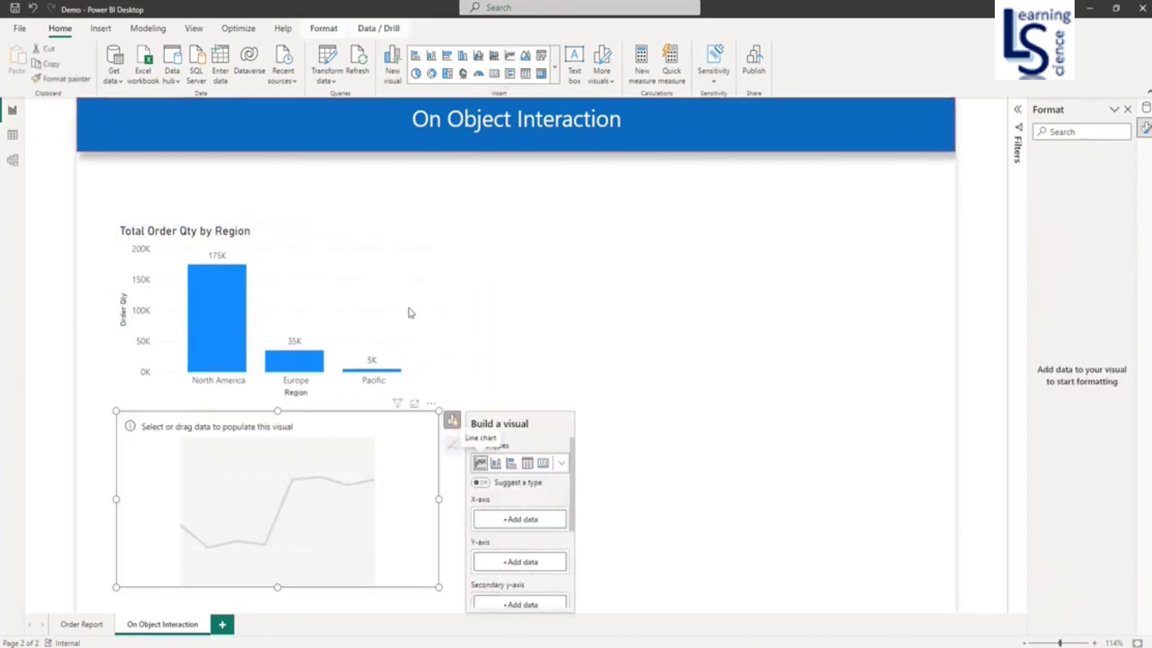
drag(309, 562, 688, 355)
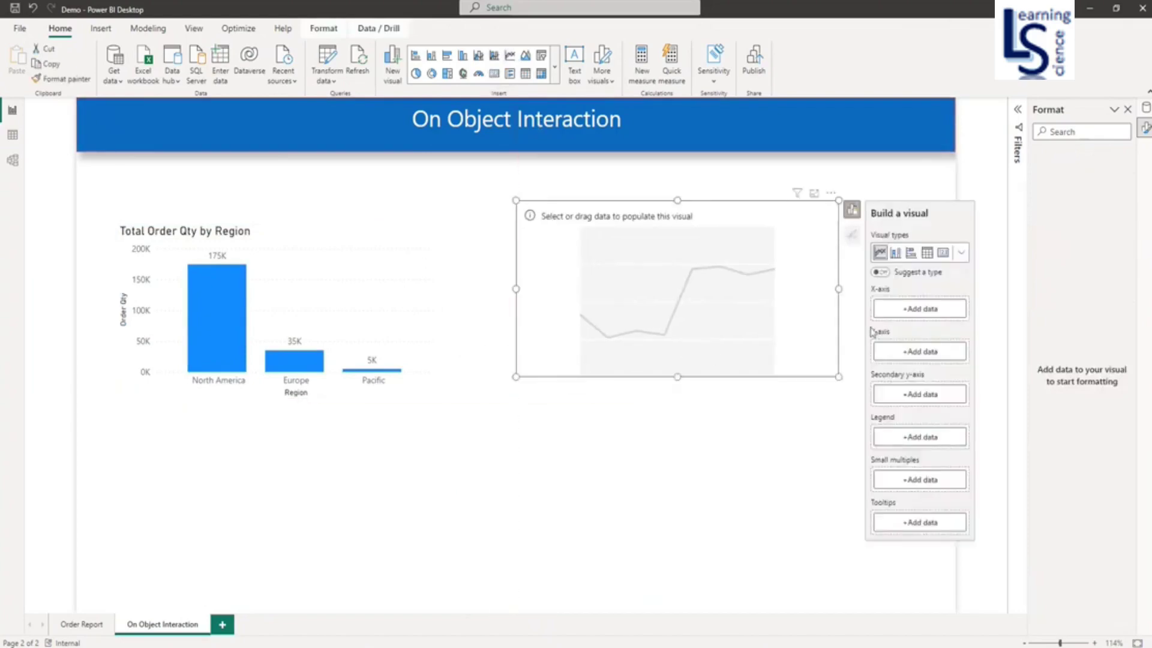
Step: Put SalesDate on the X-axis and OrderQty on the Y-axis, then enlarge the line chart
click(923, 309)
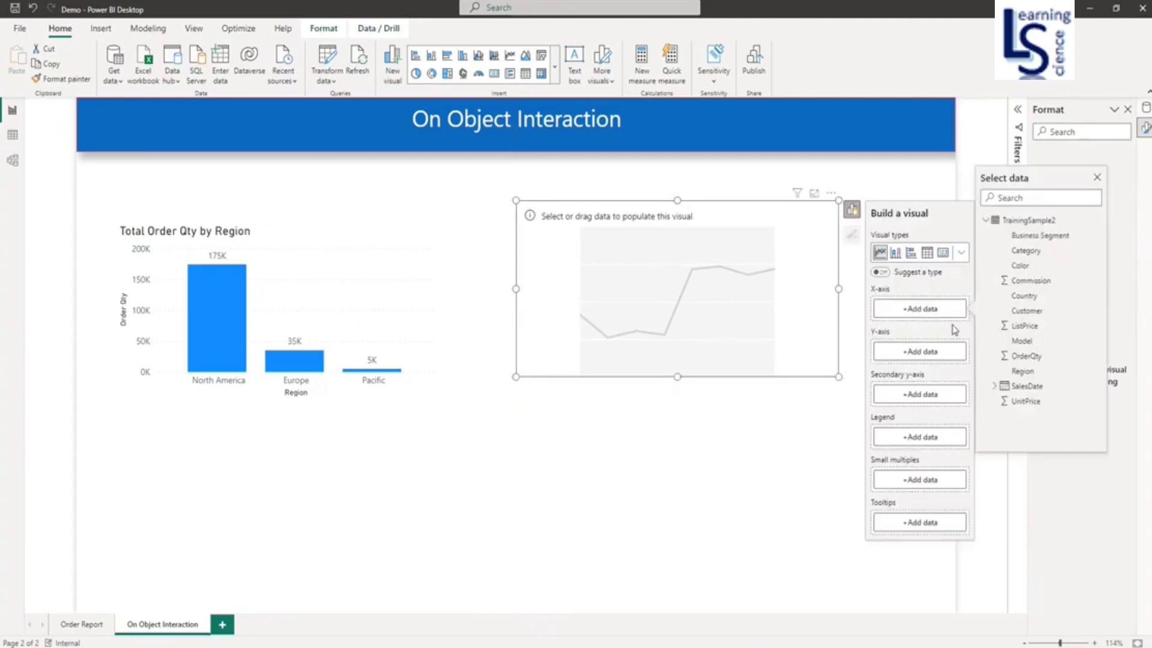
click(1038, 387)
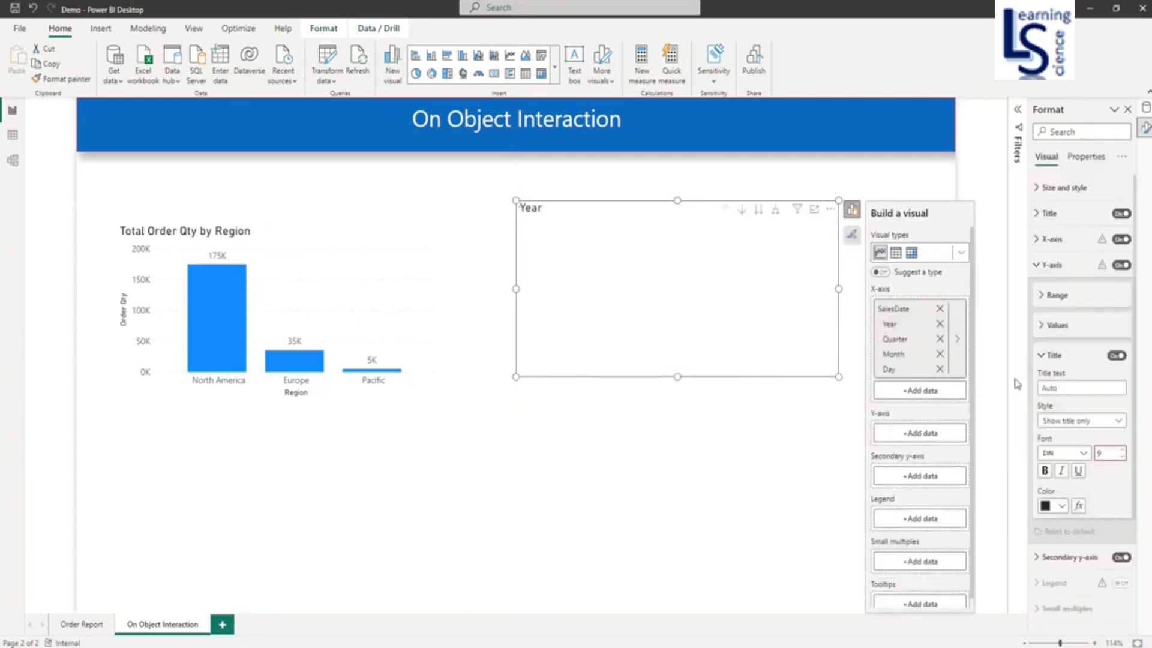
click(932, 436)
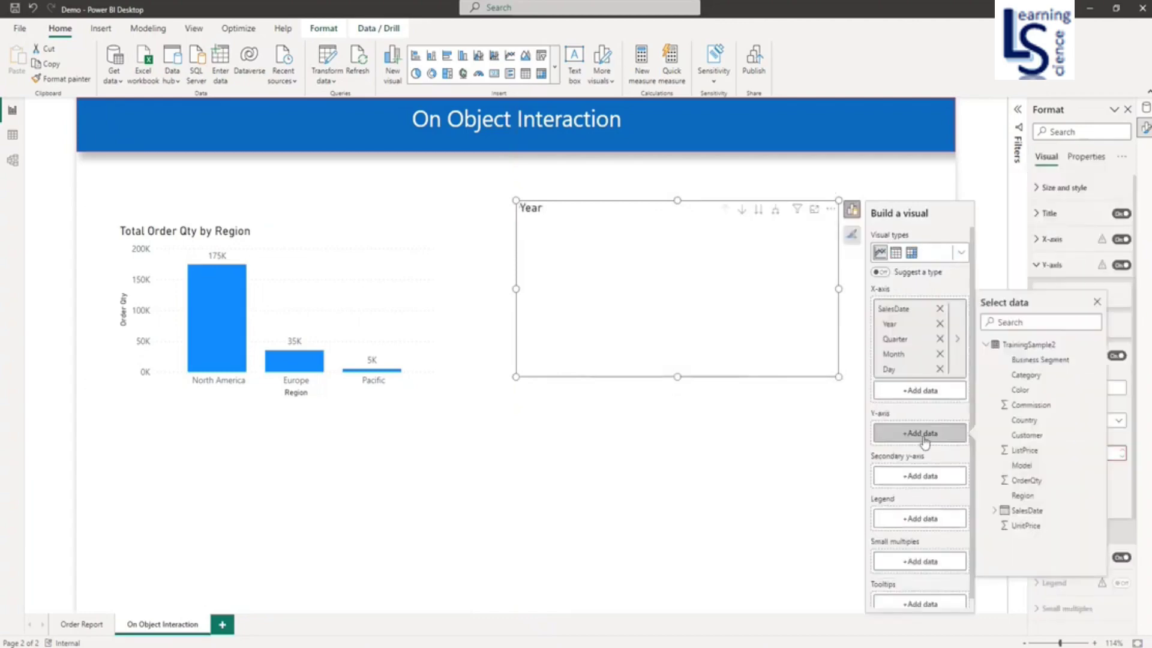
click(1027, 480)
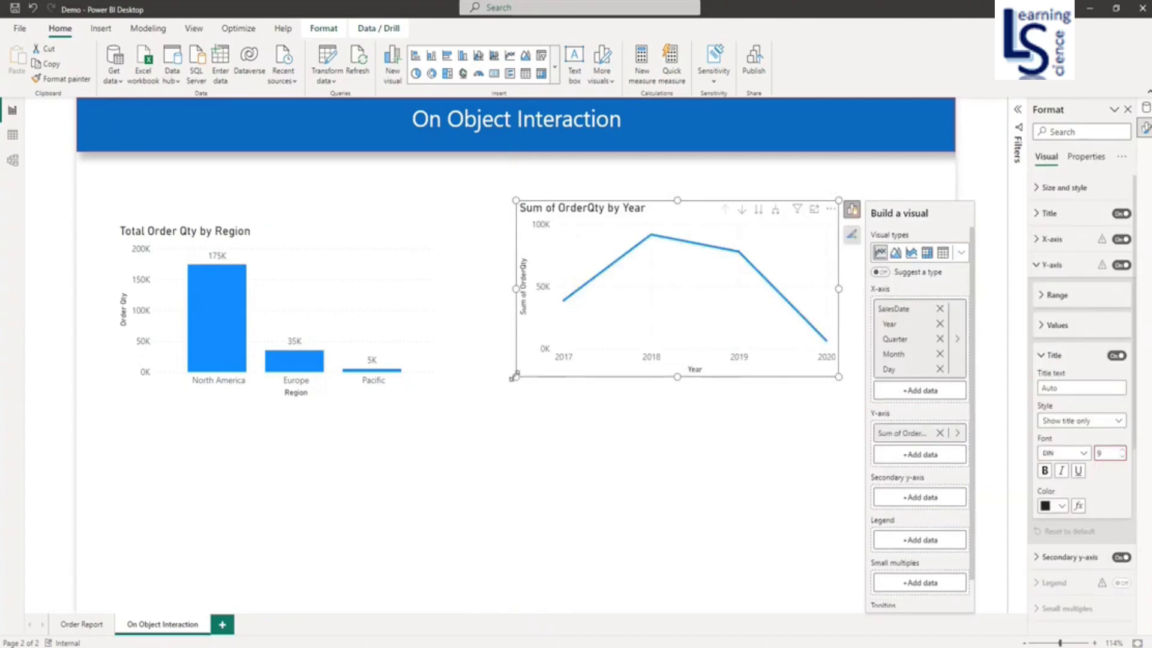
drag(516, 377, 474, 384)
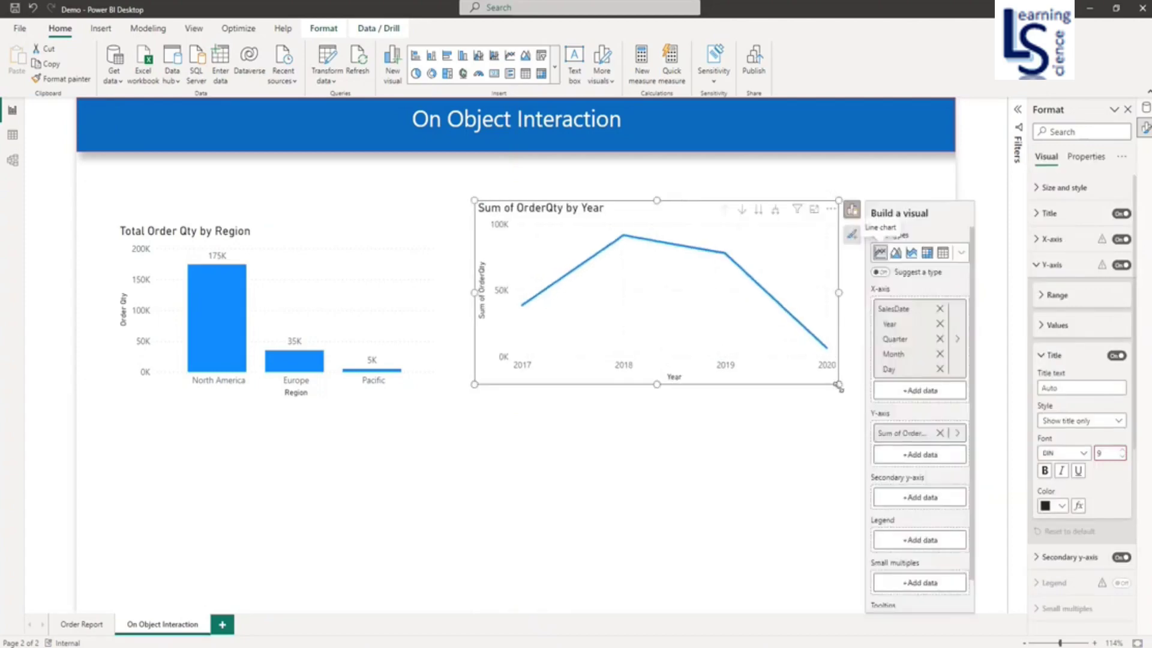
drag(839, 384, 851, 390)
Step: Enable Zoom slider, Markers, Data labels (39K–6K) and Trend line on the Sum of OrderQty by Year chart
click(826, 463)
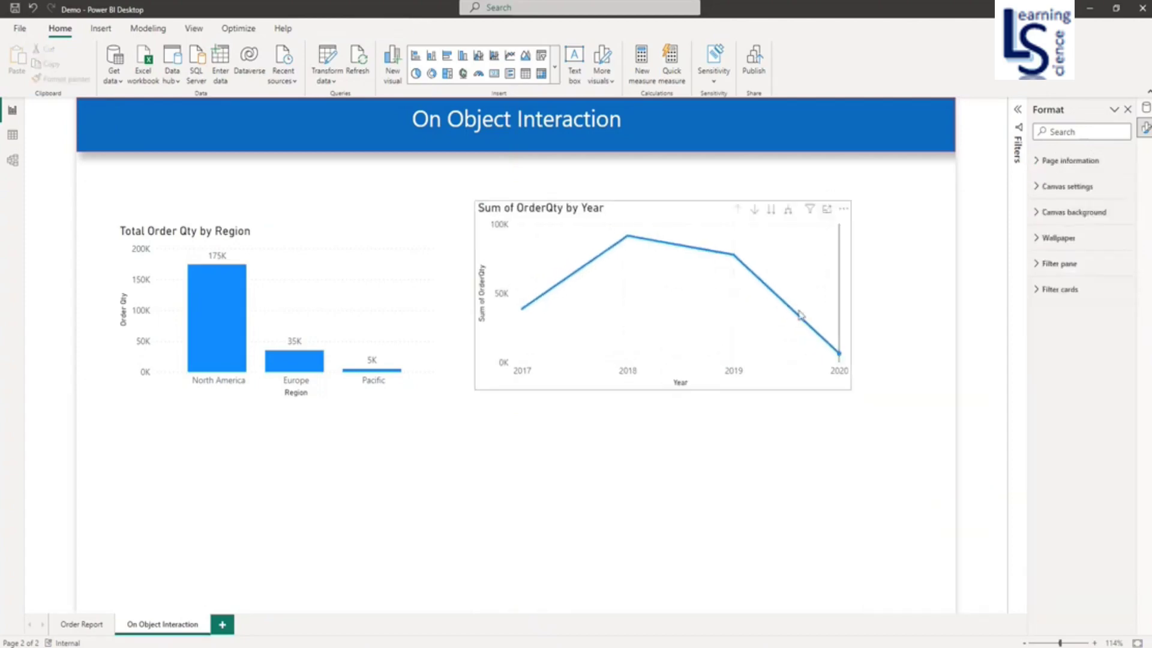
click(844, 233)
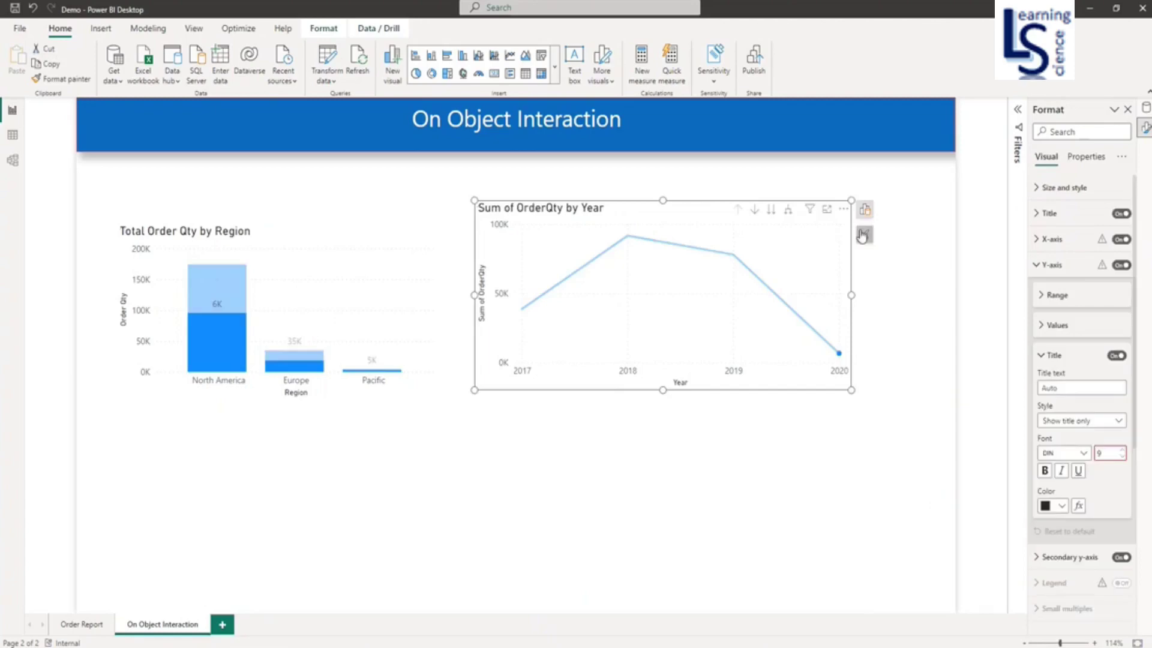
click(734, 256)
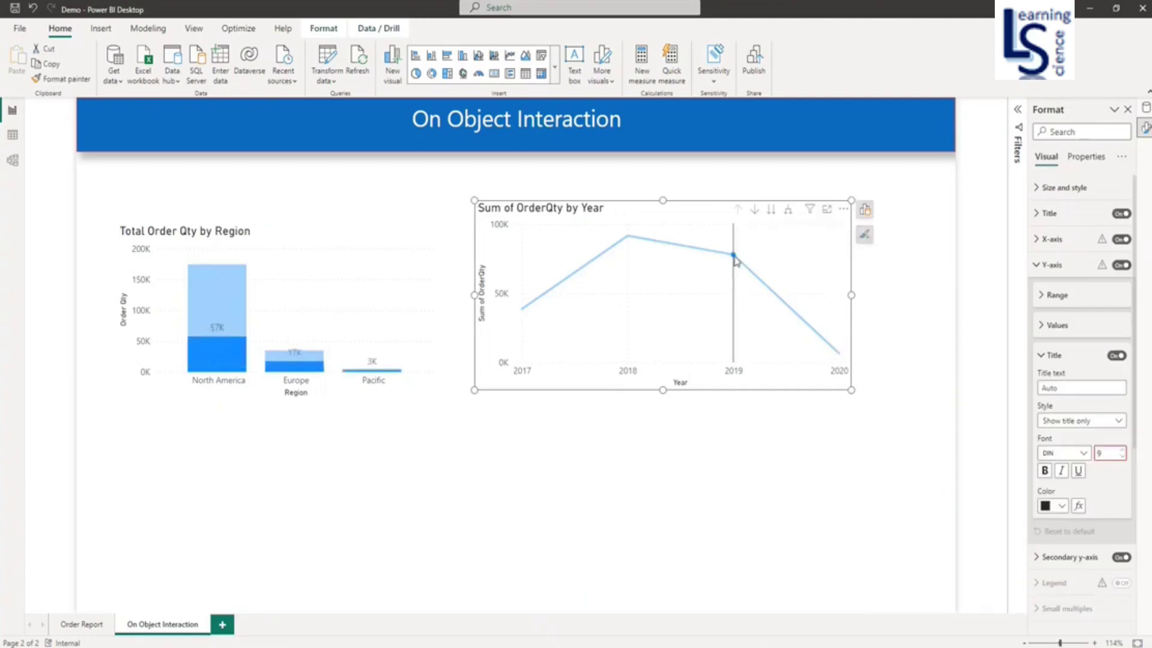
click(734, 256)
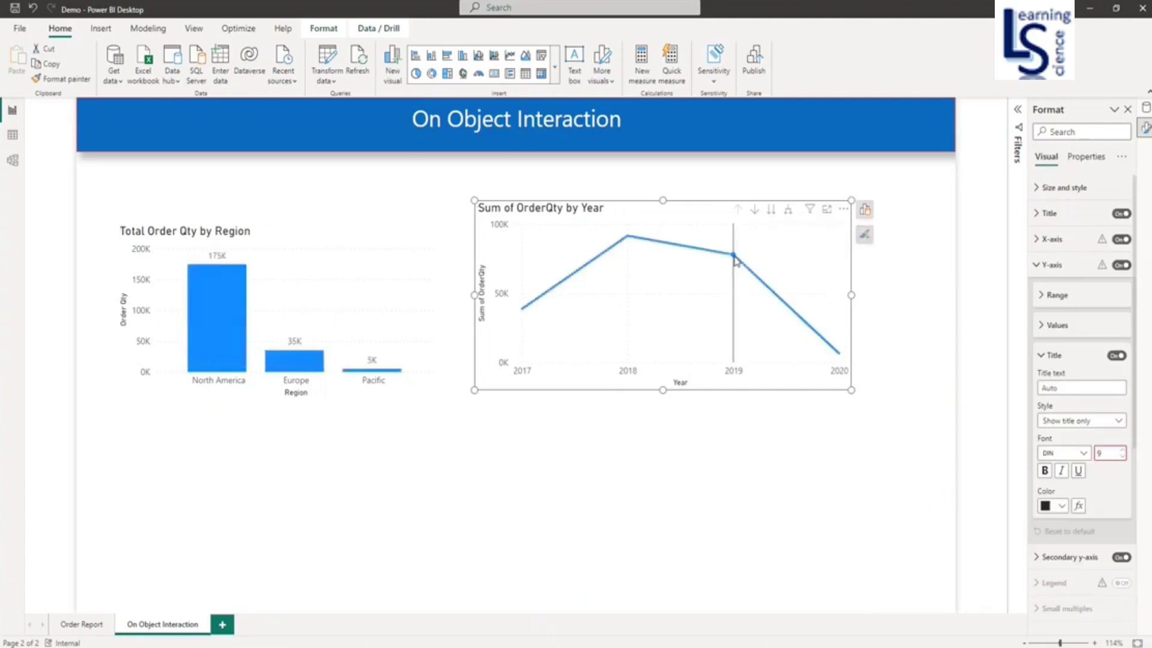
click(864, 235)
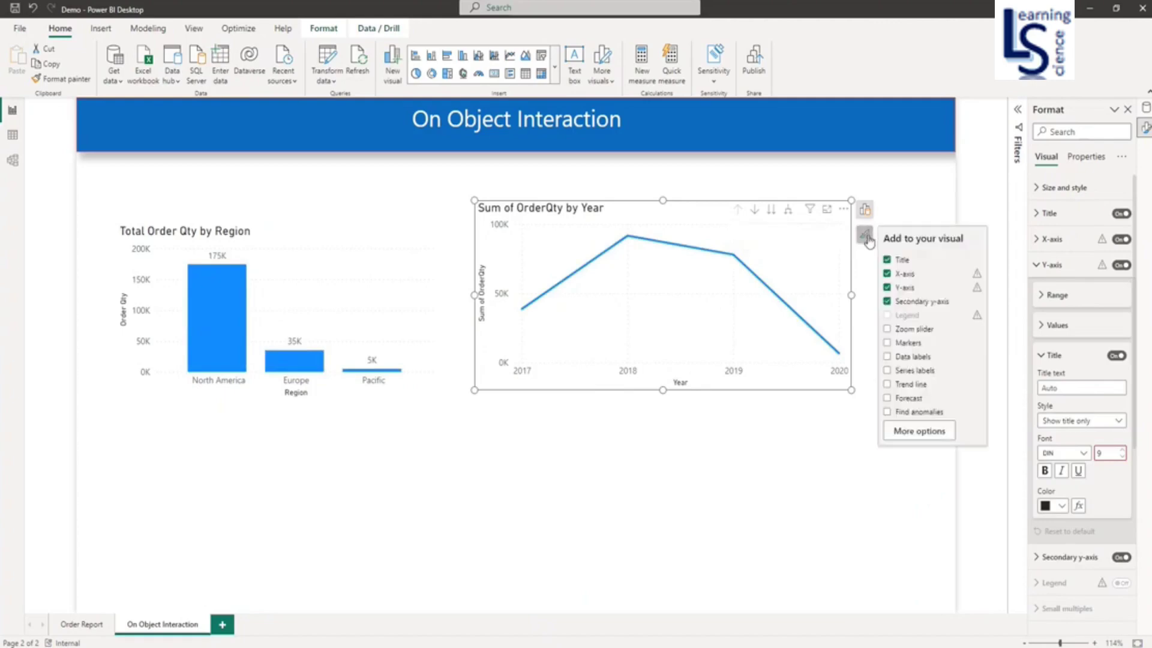
click(904, 331)
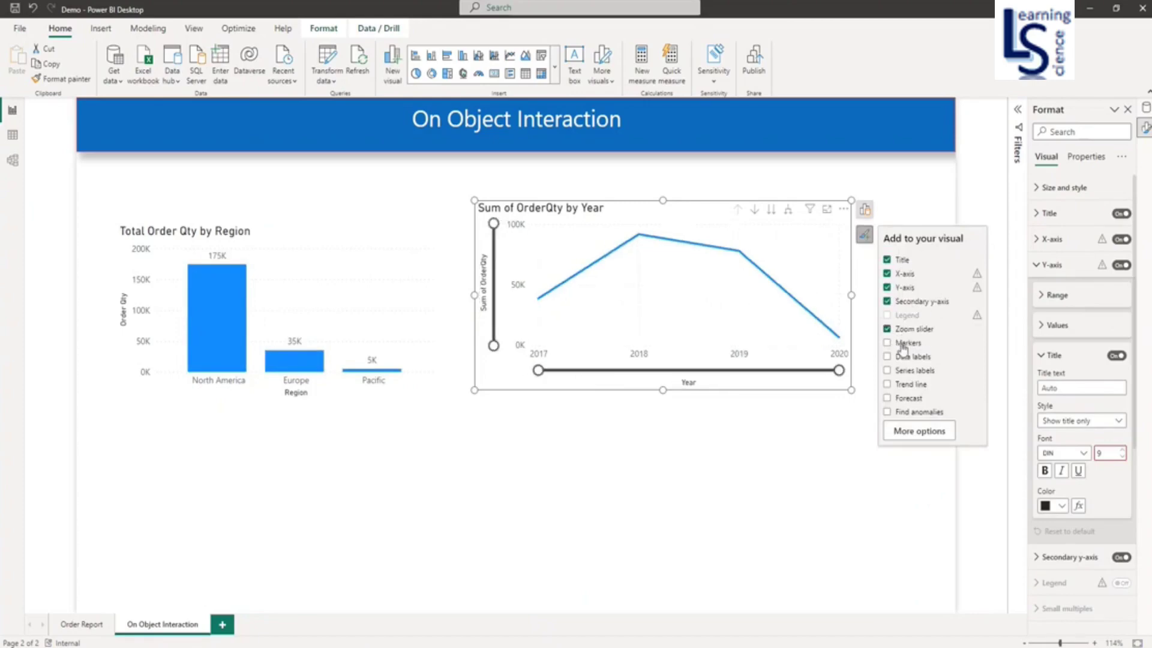
click(902, 345)
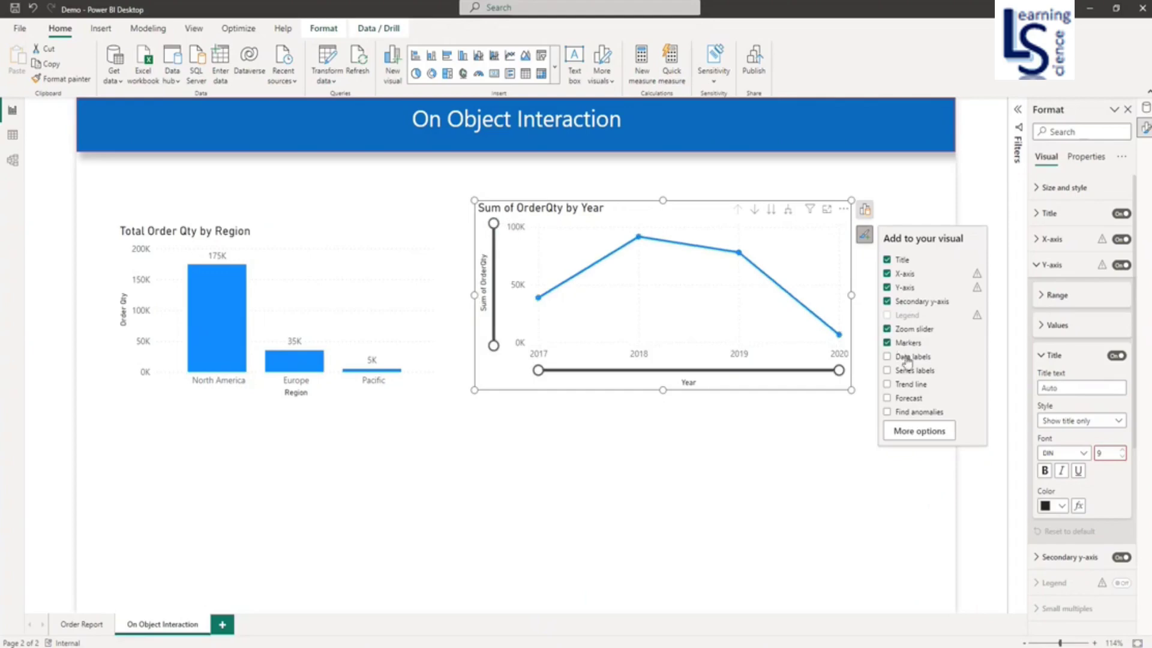
click(907, 359)
click(906, 386)
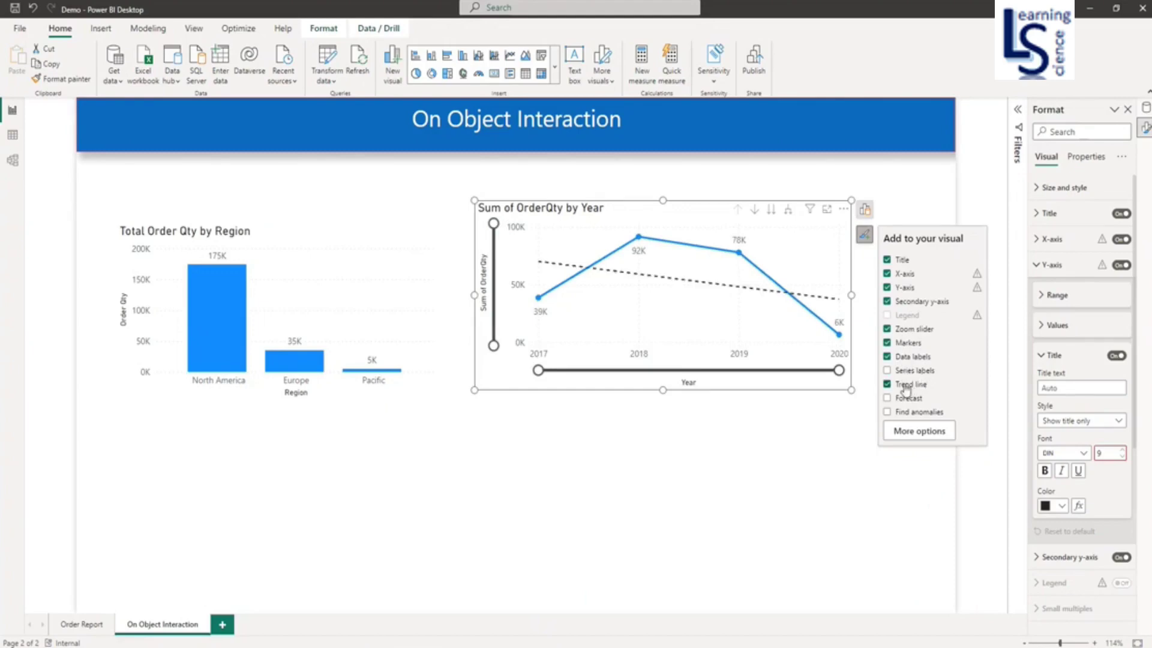